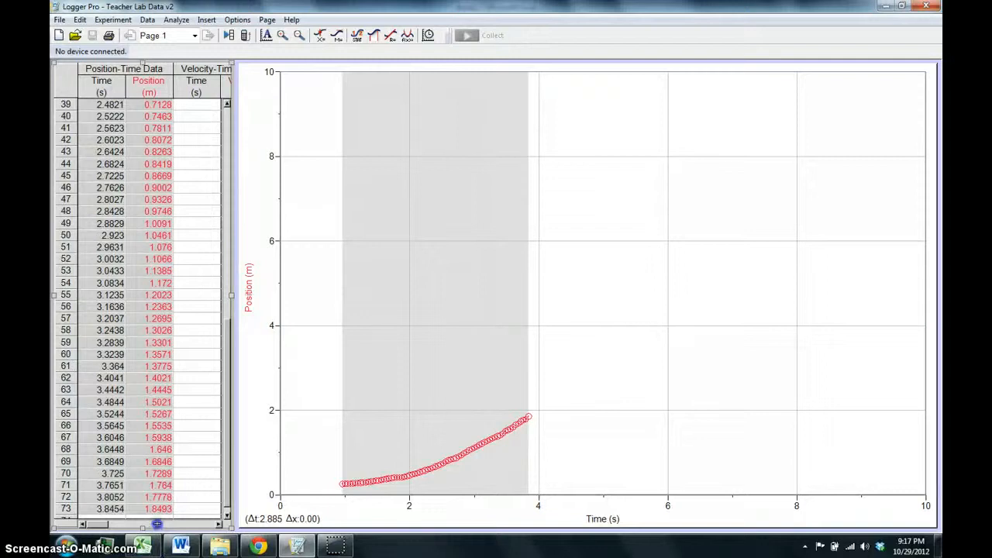
Copy the selected position-time data and paste it into the blank Excel sheet starting at cell A1
{"action": "right_click", "coordinate": [151, 473]}
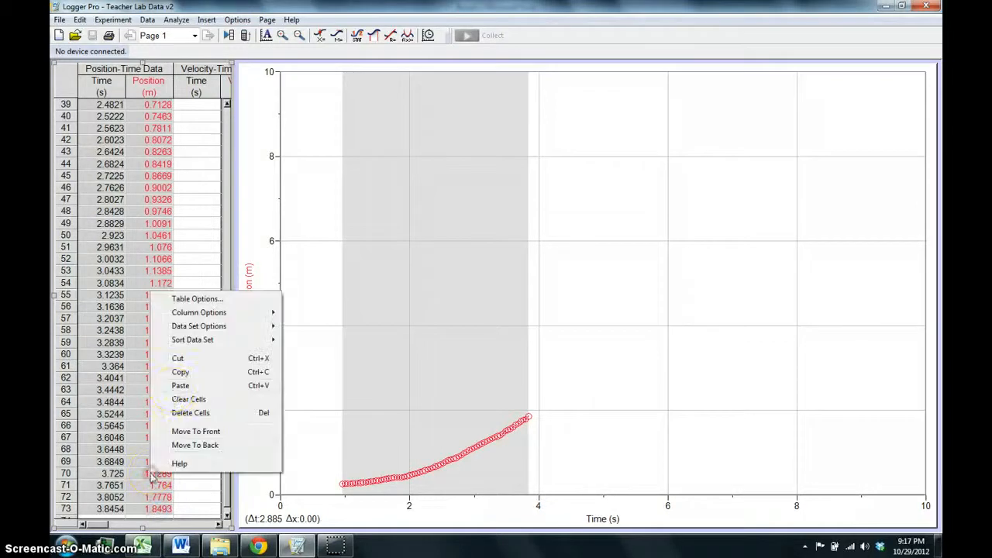
{"action": "left_click", "coordinate": [180, 374]}
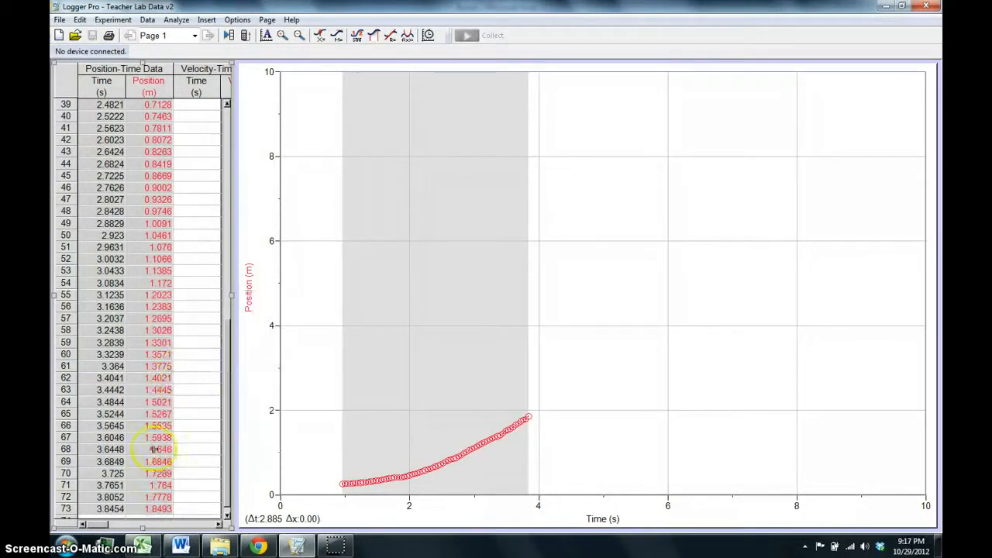
{"action": "left_click", "coordinate": [142, 545]}
{"action": "left_click", "coordinate": [84, 120]}
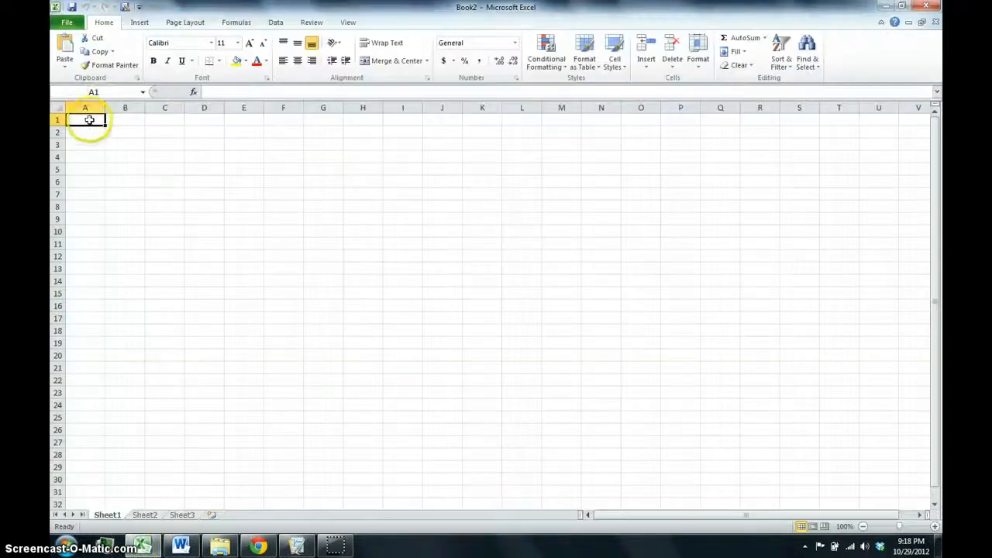
{"action": "key", "text": "ctrl+v"}
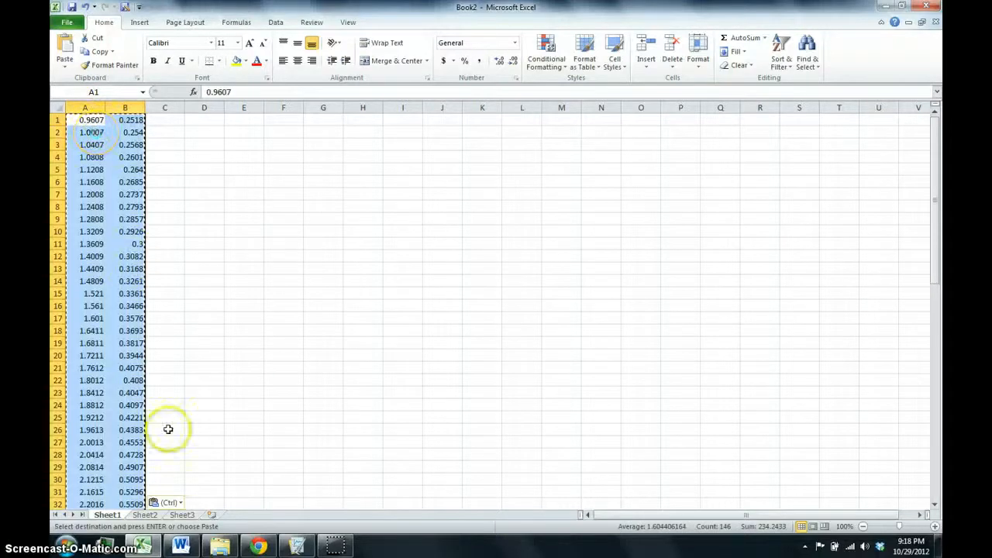
Switch to the blank Word document, paste the copied data there and apply All borders to the whole table
{"action": "left_click", "coordinate": [181, 545]}
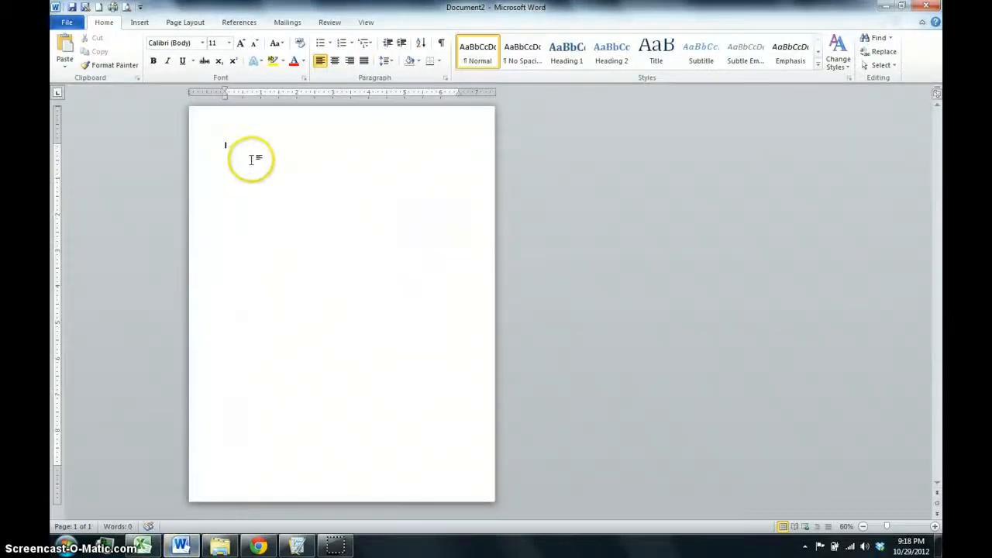
{"action": "key", "text": "ctrl+v"}
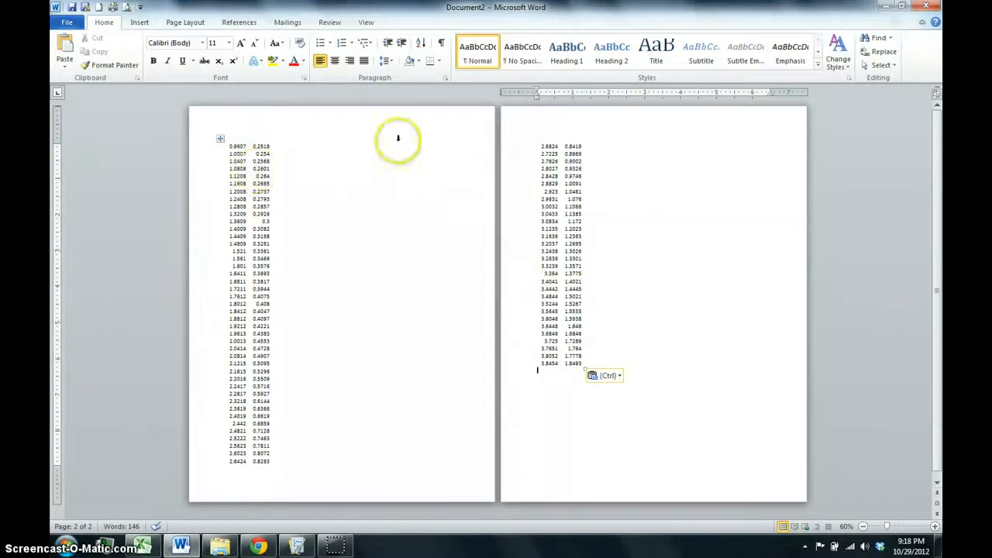
{"action": "left_click", "coordinate": [219, 143]}
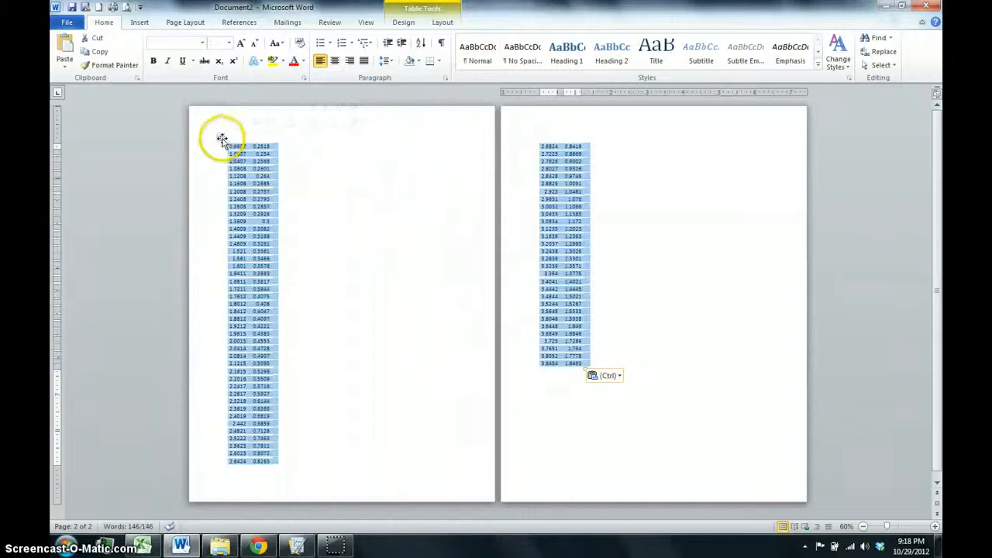
{"action": "right_click", "coordinate": [261, 182]}
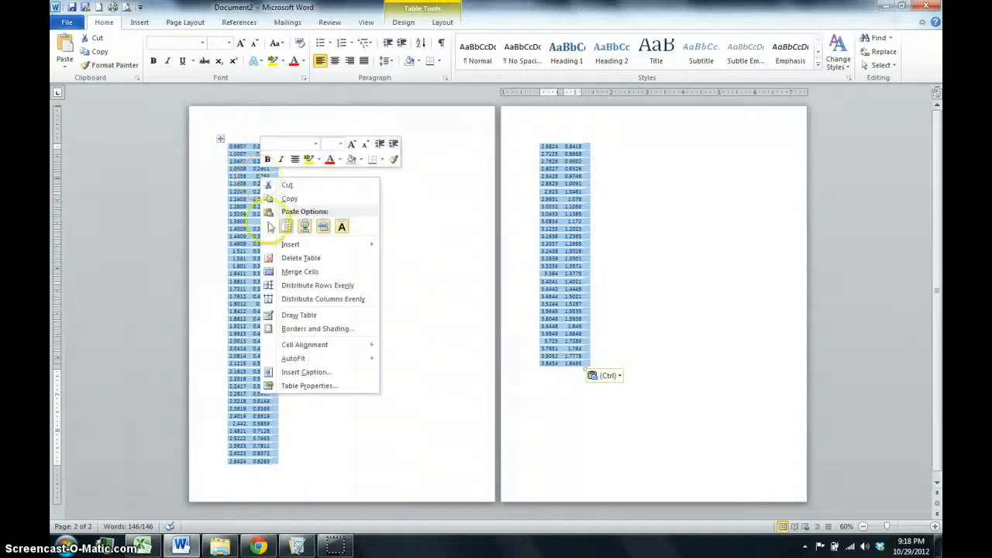
{"action": "left_click", "coordinate": [302, 334]}
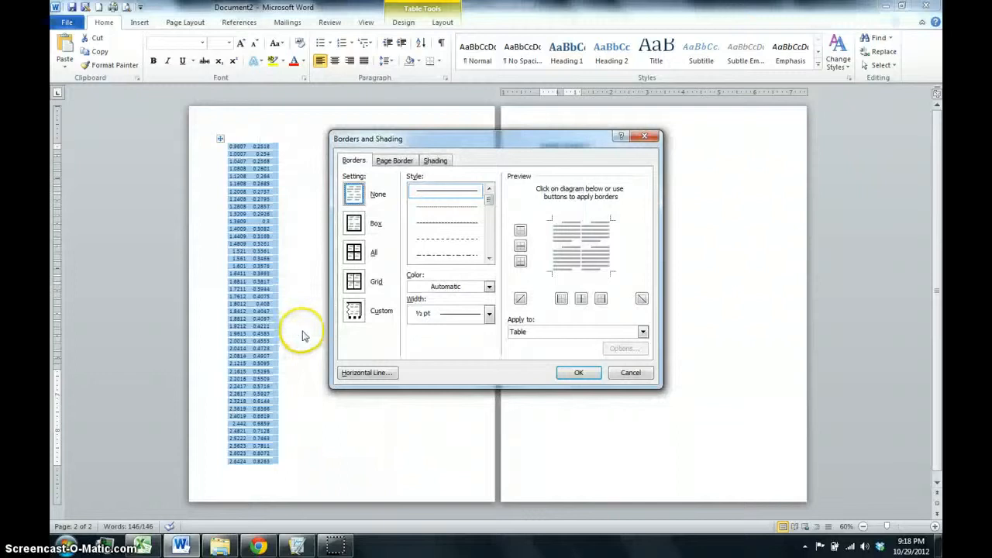
{"action": "left_click", "coordinate": [354, 252]}
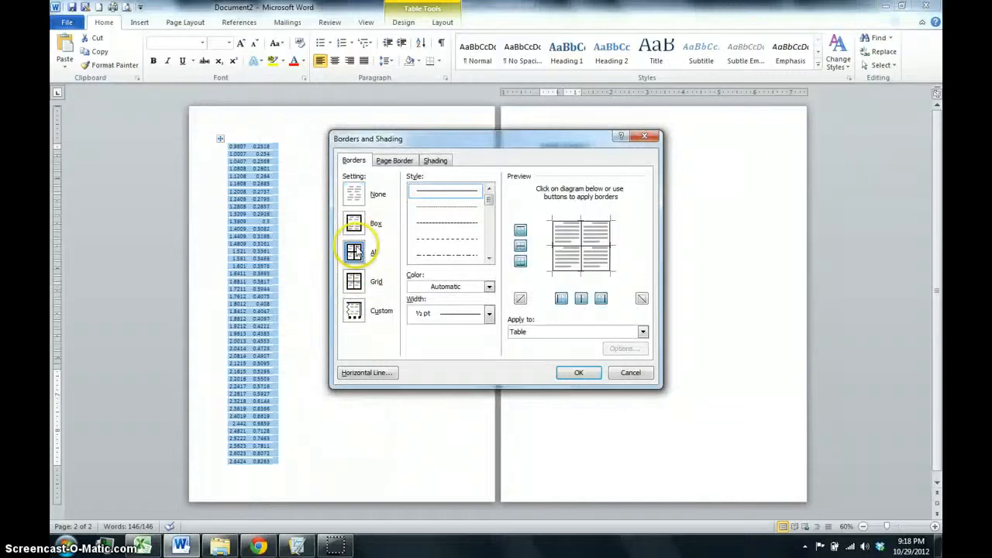
{"action": "left_click", "coordinate": [575, 372]}
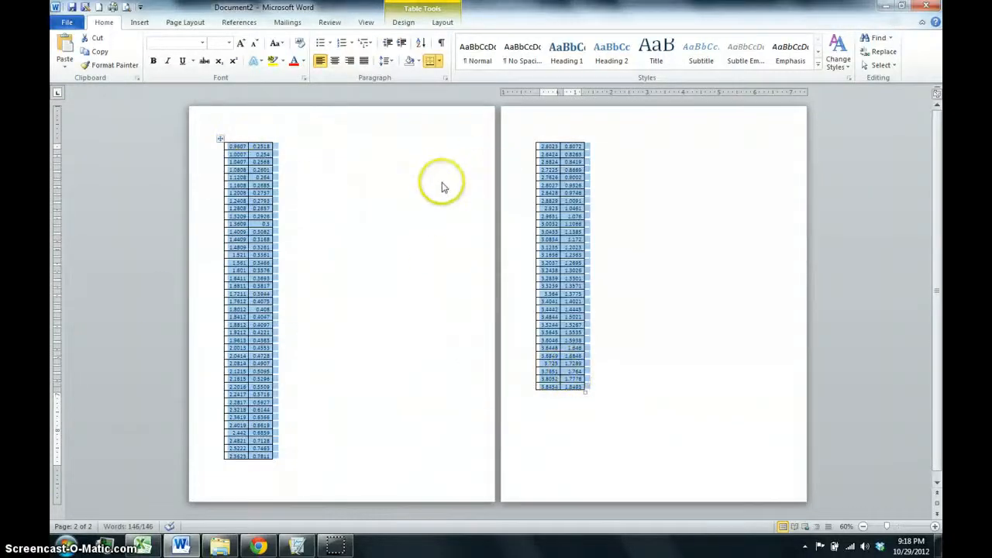
Insert an empty row above the first row of the data table
{"action": "left_click", "coordinate": [237, 146]}
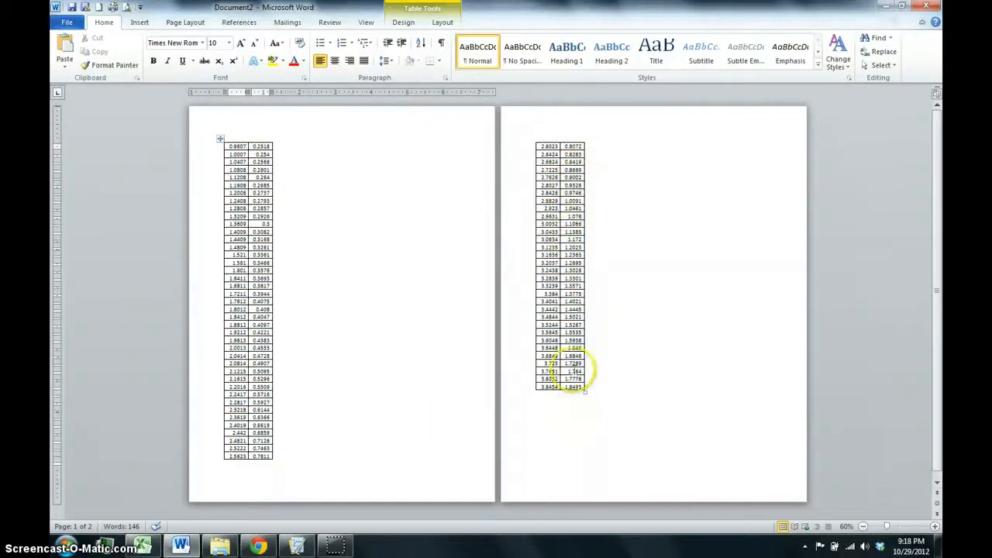
{"action": "right_click", "coordinate": [235, 146]}
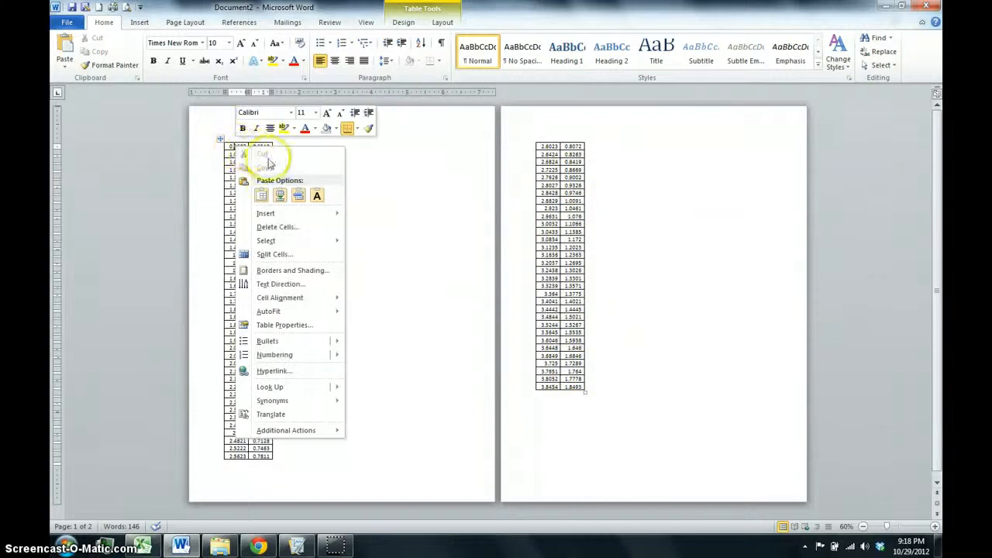
{"action": "mouse_move", "coordinate": [287, 217]}
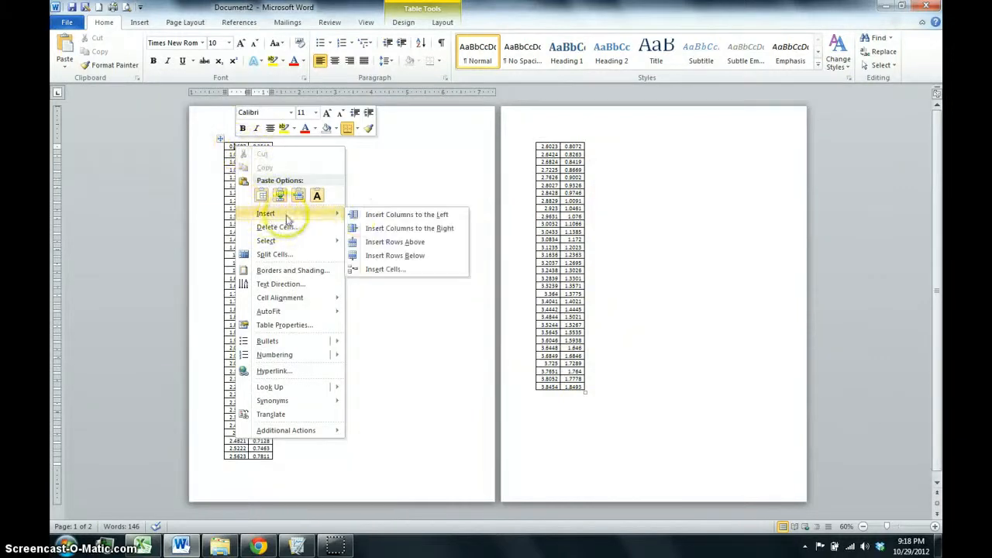
{"action": "left_click", "coordinate": [369, 240]}
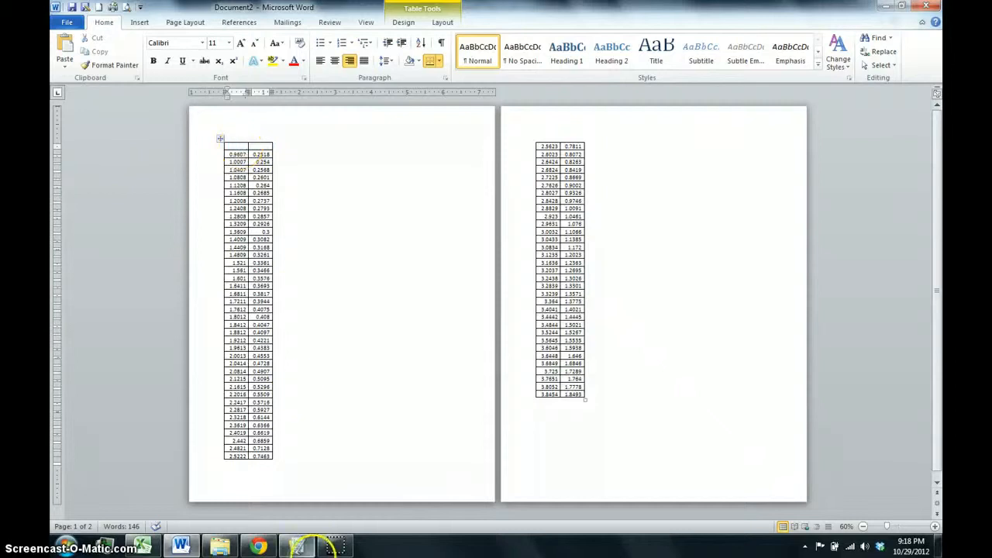
Enter the column headings "Time (s)" and "Position (m)" in the empty first row of the table
{"action": "left_click", "coordinate": [297, 547]}
{"action": "left_click", "coordinate": [297, 547]}
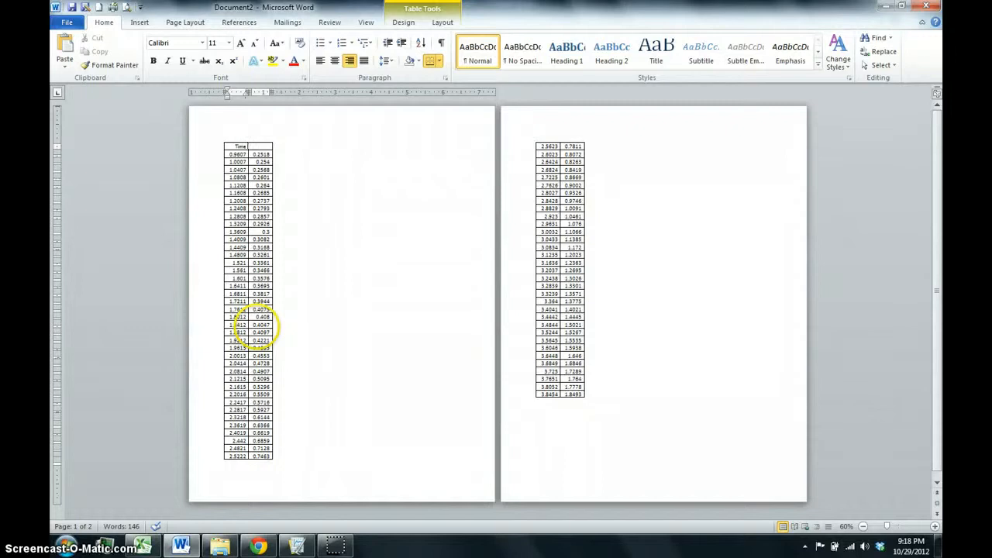
{"action": "type", "text": "Time (s)"}
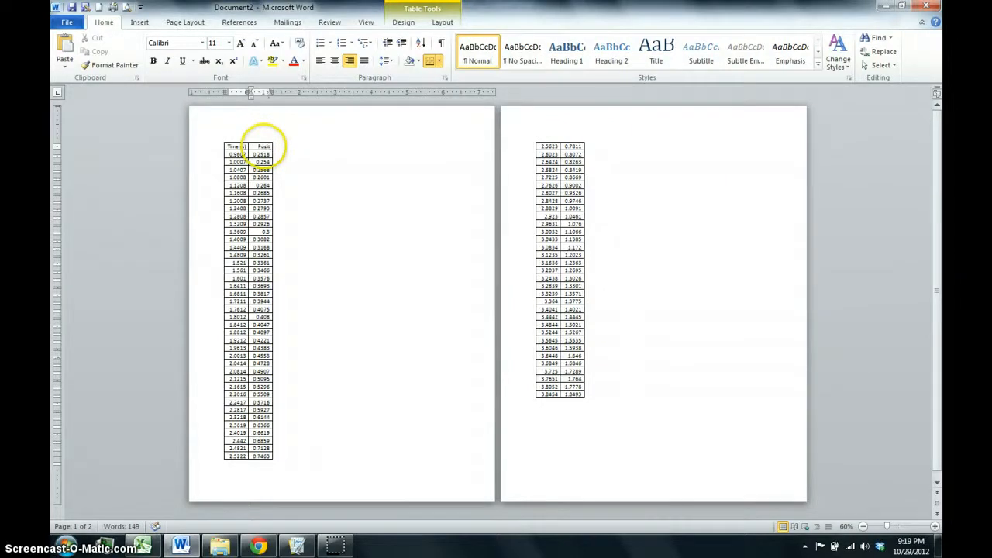
{"action": "key", "text": "Return"}
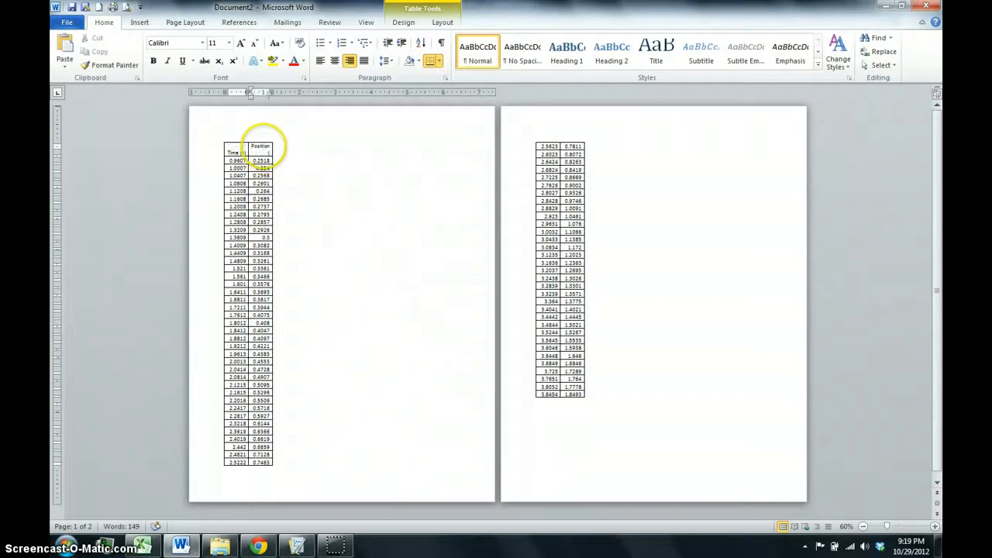
{"action": "type", "text": "(m)"}
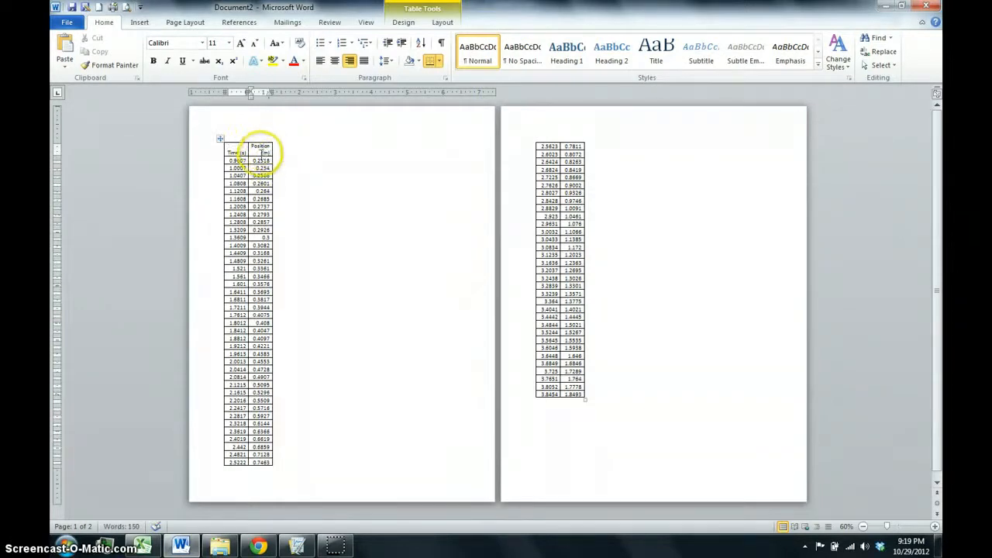
{"action": "left_click", "coordinate": [297, 160]}
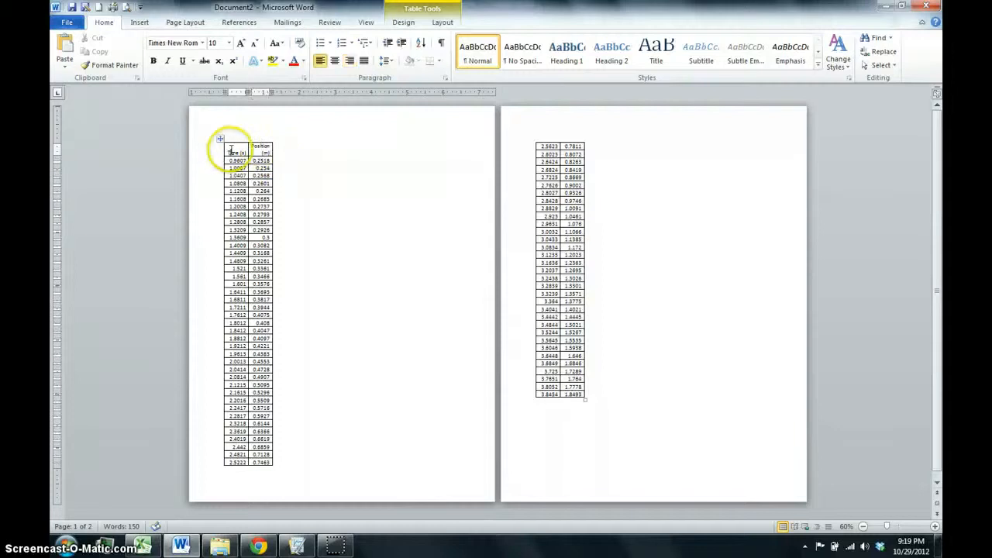
{"action": "left_click", "coordinate": [231, 150]}
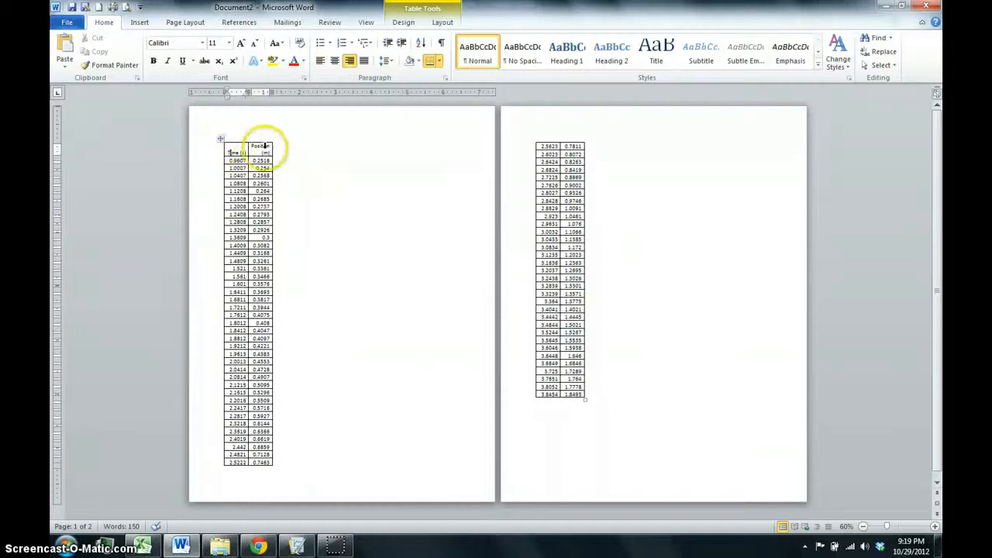
Format the text of the entire table as Times New Roman at size 12
{"action": "left_click", "coordinate": [220, 141]}
{"action": "key", "text": "ctrl+c"}
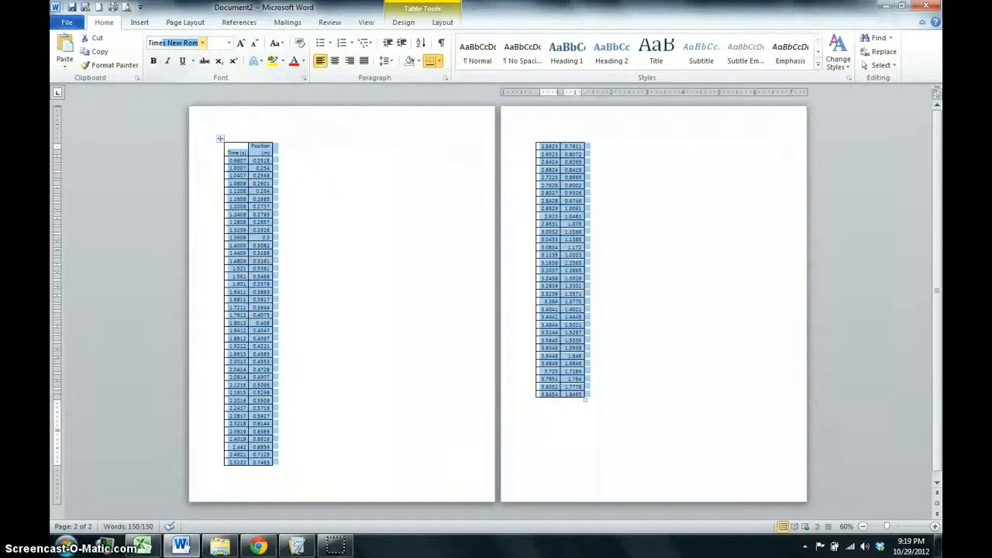
{"action": "left_click", "coordinate": [220, 43]}
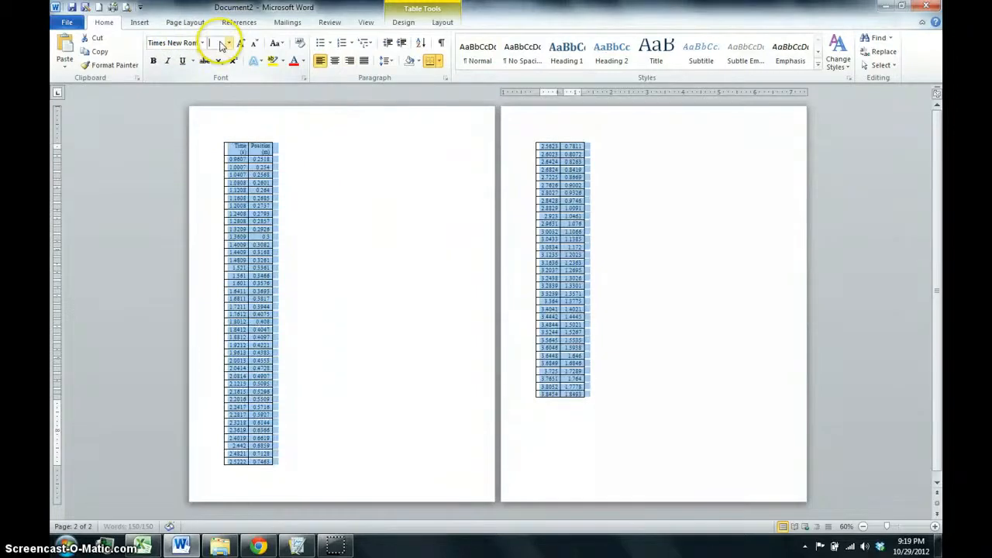
{"action": "type", "text": "12"}
{"action": "key", "text": "Return"}
{"action": "left_click", "coordinate": [310, 195]}
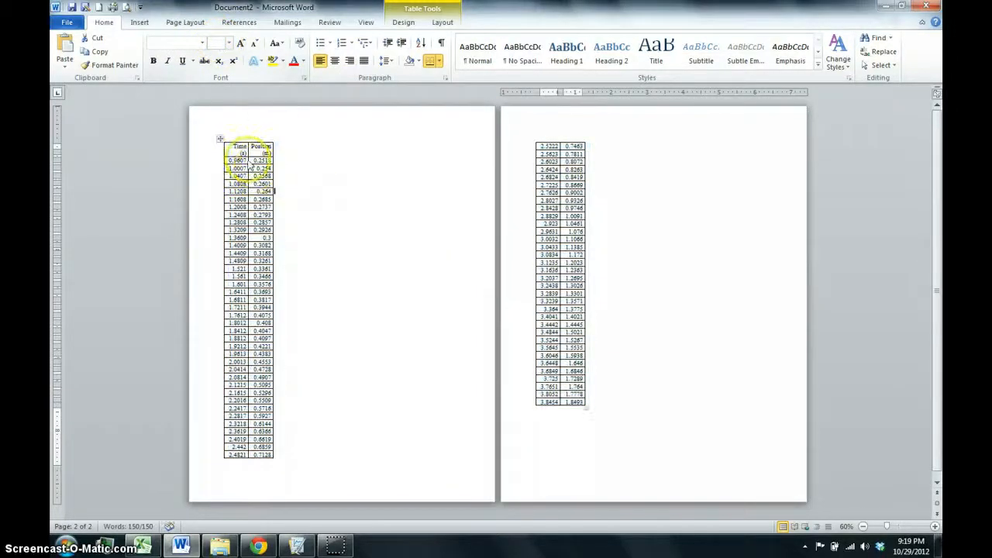
Center the contents of all table cells horizontally and vertically, and fit both column widths to their headings
{"action": "left_click", "coordinate": [220, 140]}
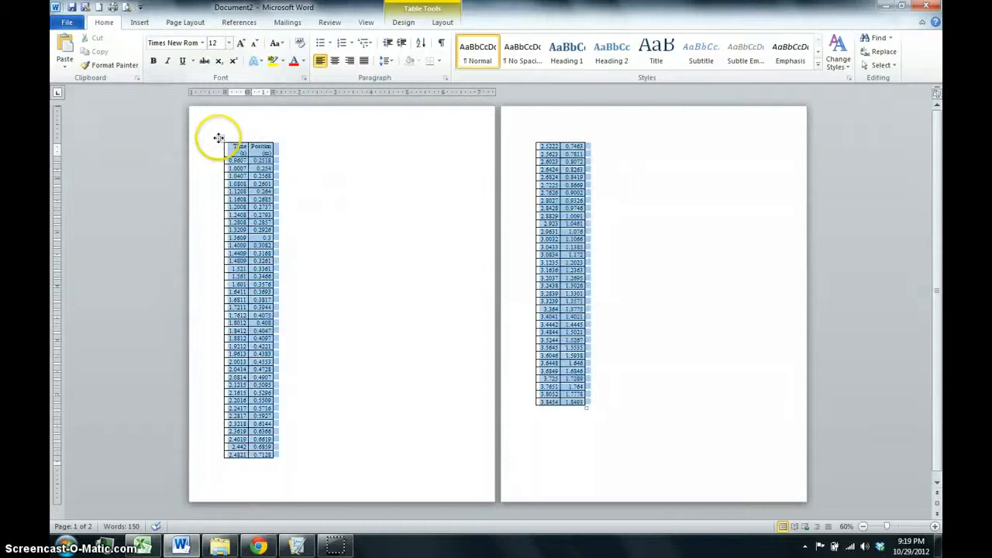
{"action": "right_click", "coordinate": [262, 214]}
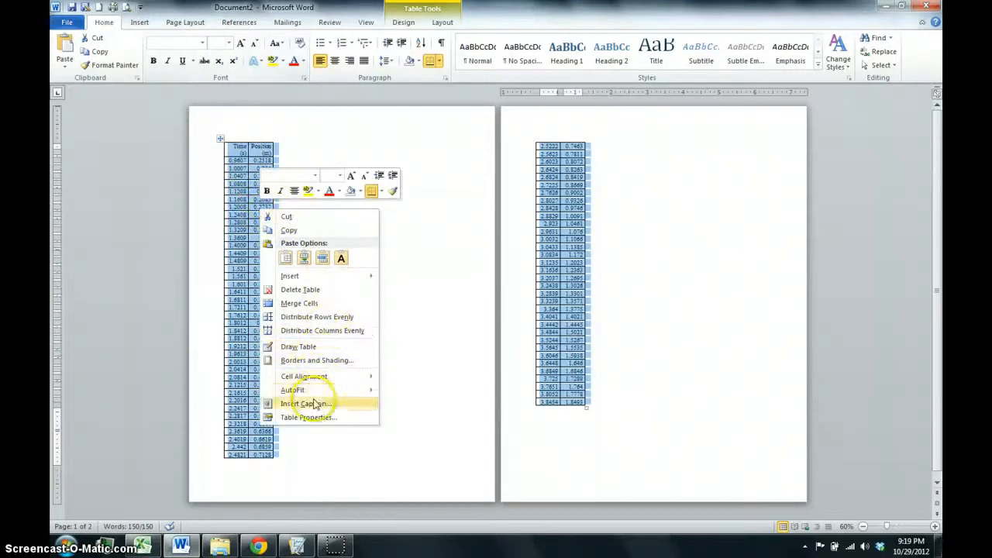
{"action": "mouse_move", "coordinate": [355, 380]}
{"action": "left_click", "coordinate": [402, 390]}
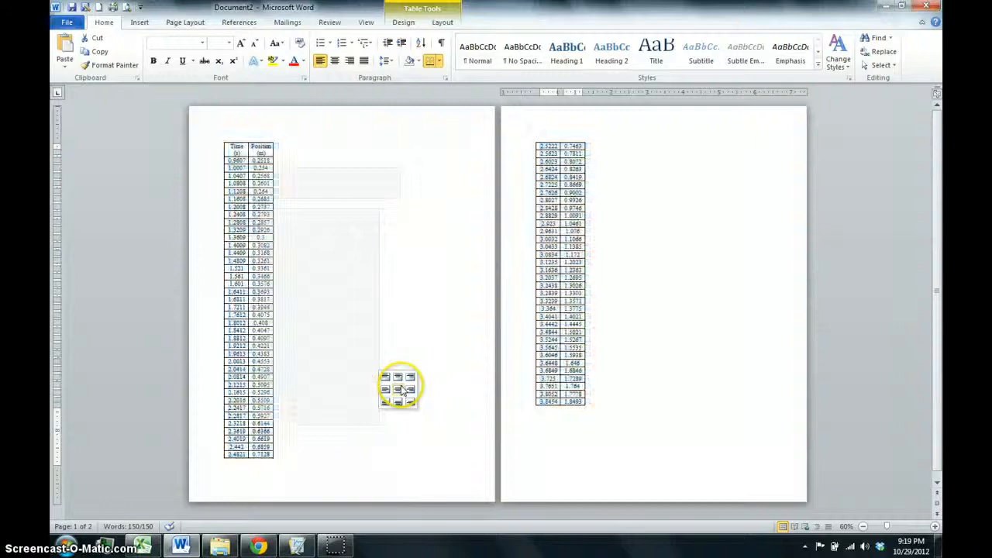
{"action": "left_click", "coordinate": [365, 346]}
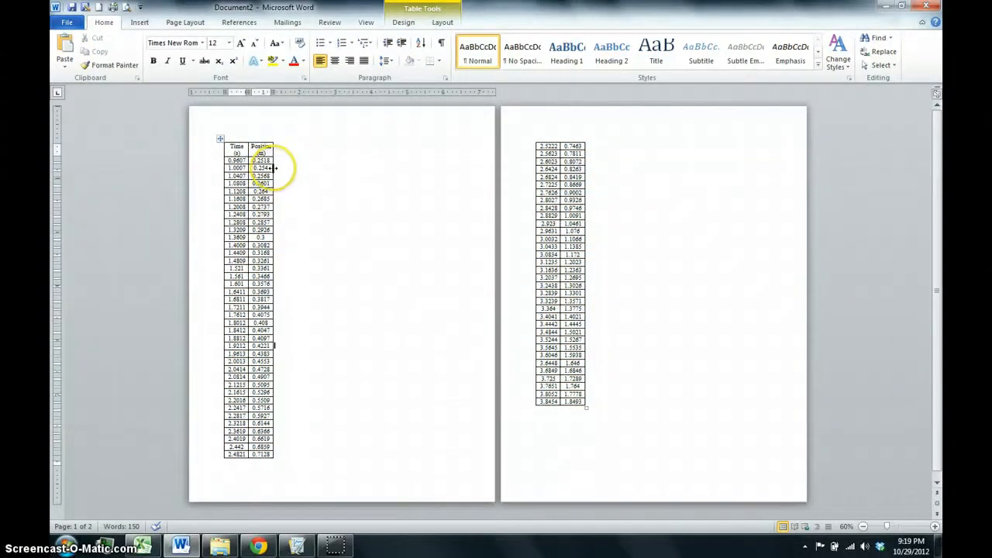
{"action": "double_click", "coordinate": [273, 167]}
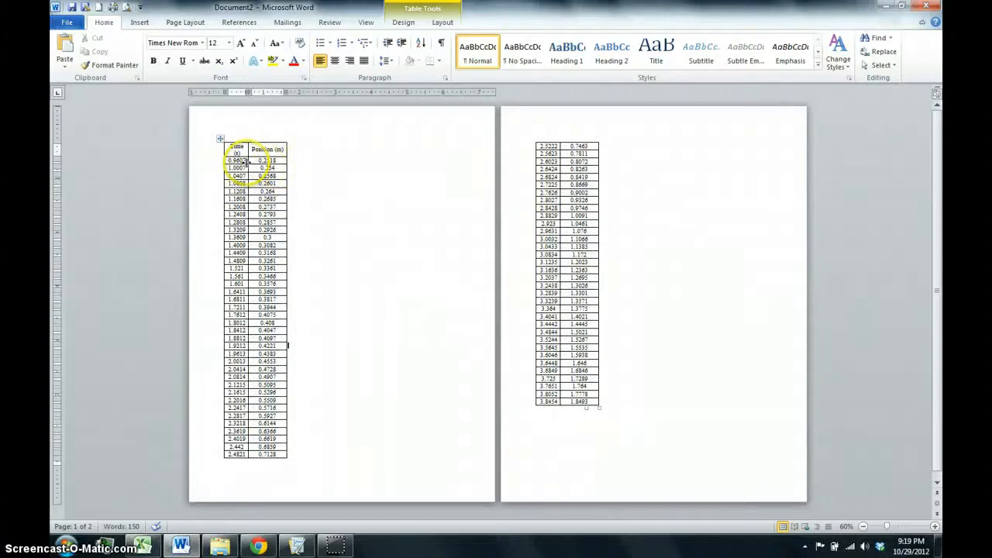
{"action": "double_click", "coordinate": [248, 161]}
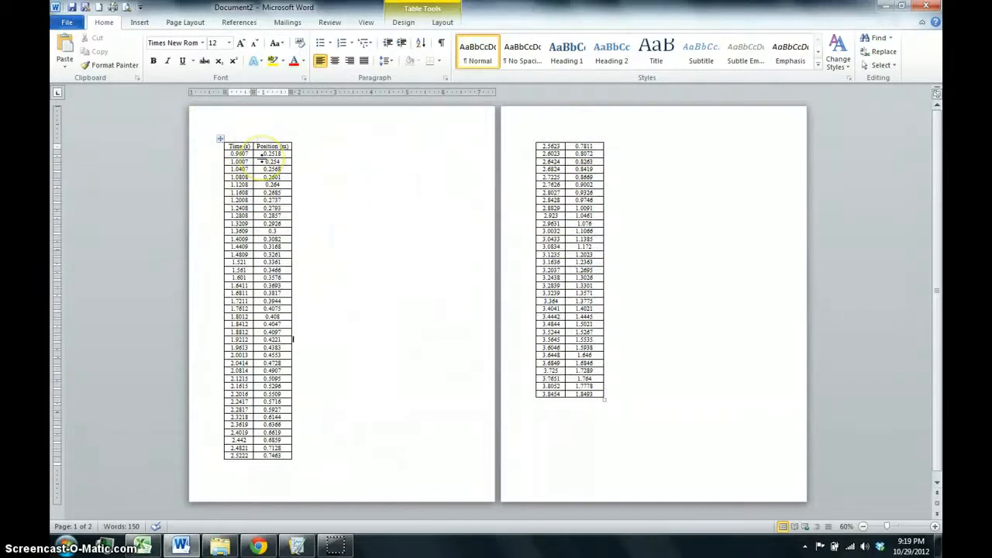
Duplicate the Time and Position columns directly beside the existing table as a second pair of columns
{"action": "left_click", "coordinate": [219, 139]}
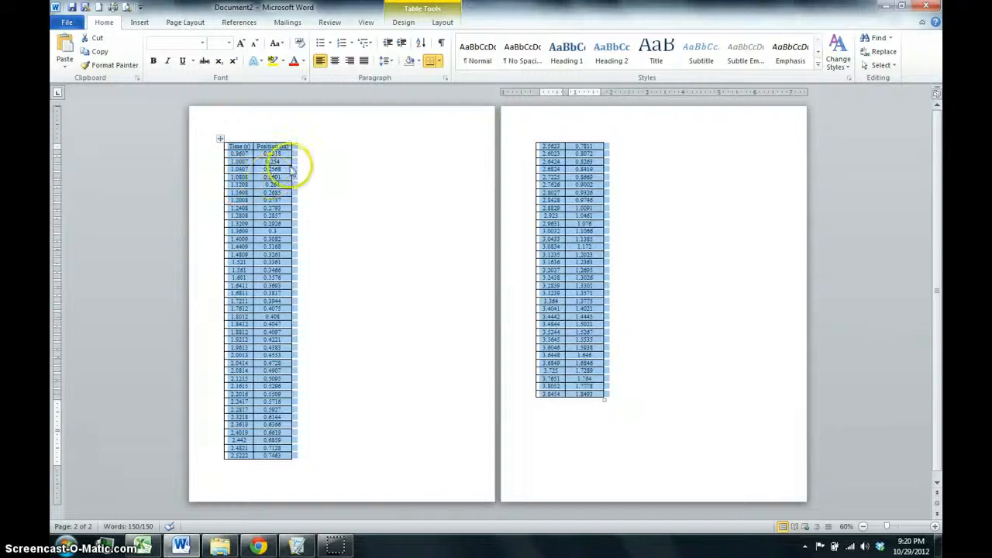
{"action": "left_click", "coordinate": [312, 147]}
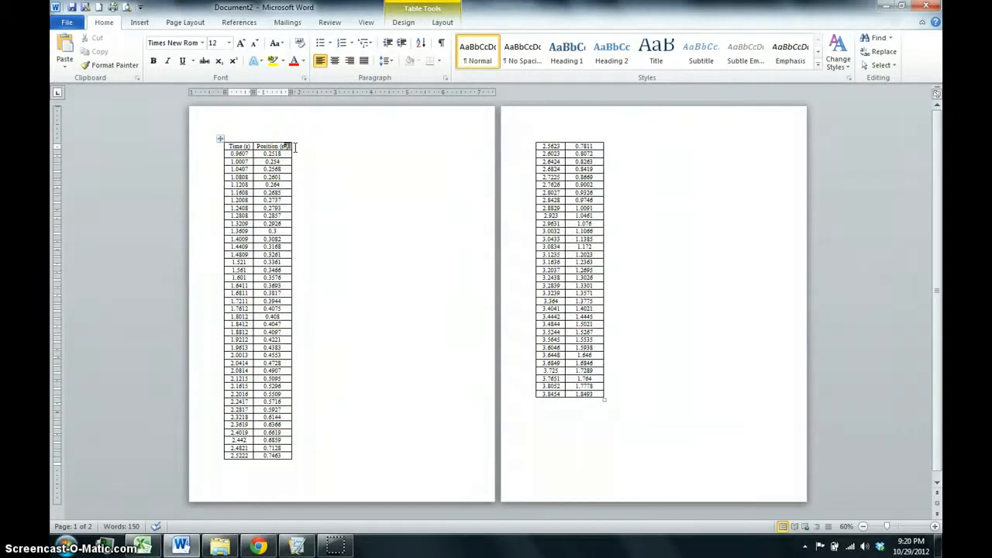
{"action": "key", "text": "ctrl+v"}
{"action": "left_click", "coordinate": [359, 178]}
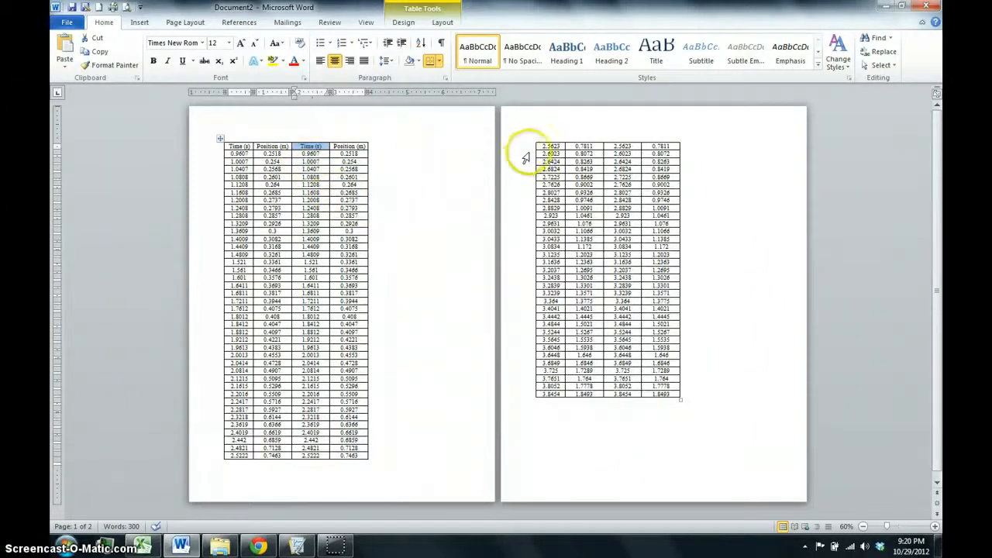
{"action": "left_click_drag", "start_coordinate": [541, 146], "coordinate": [596, 397]}
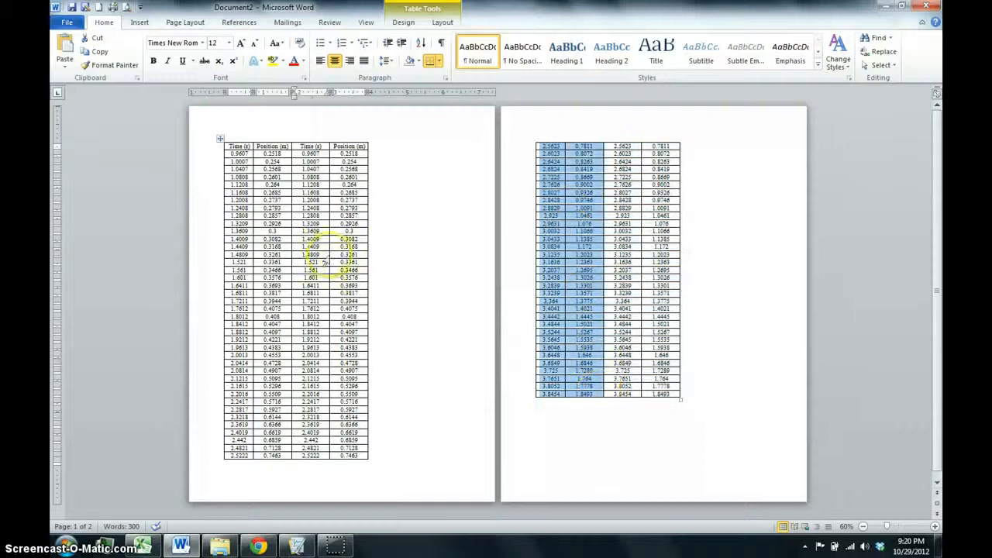
{"action": "left_click_drag", "start_coordinate": [298, 155], "coordinate": [346, 456]}
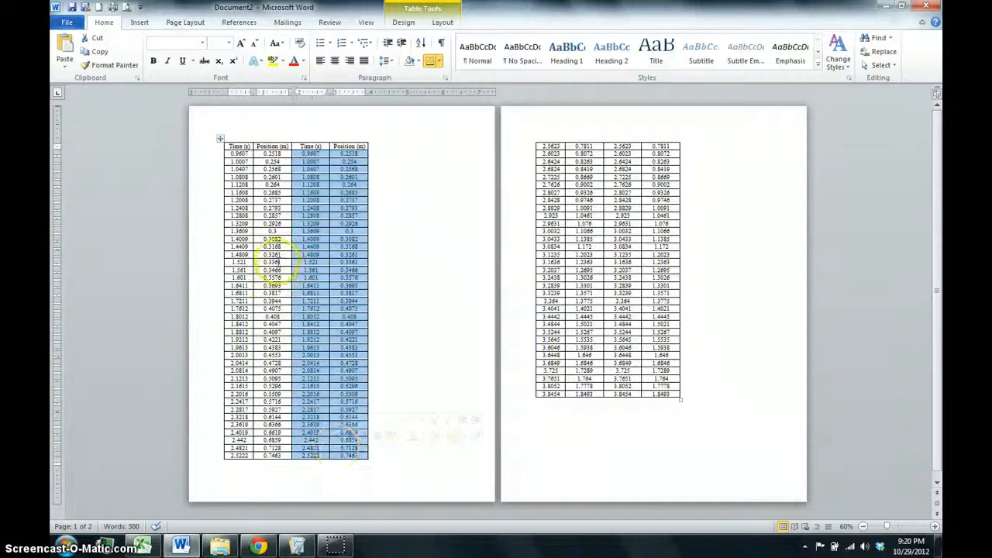
{"action": "left_click", "coordinate": [272, 262]}
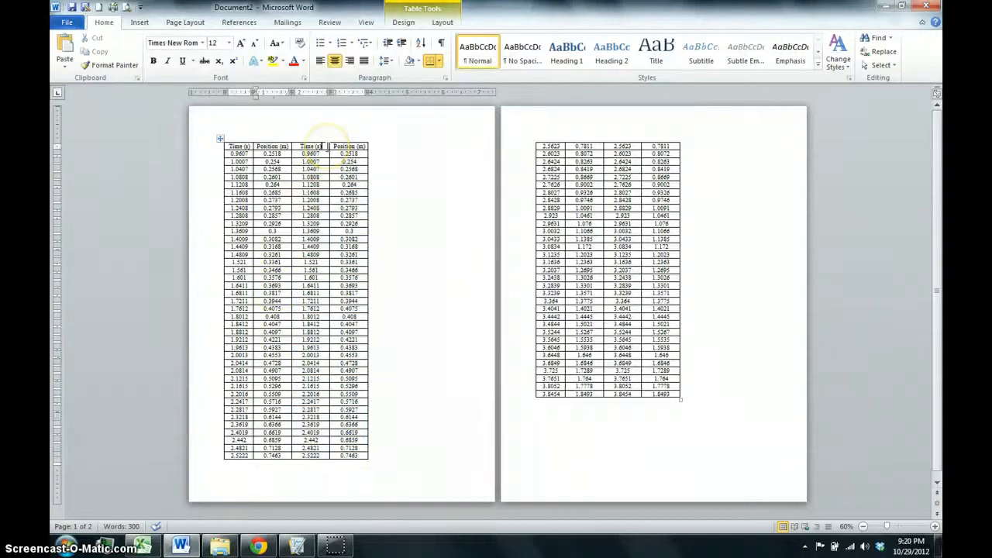
Add "continued" on a second line in the headings of the duplicated Time (s) and Position (m) columns
{"action": "left_click", "coordinate": [327, 146]}
{"action": "key", "text": "Return"}
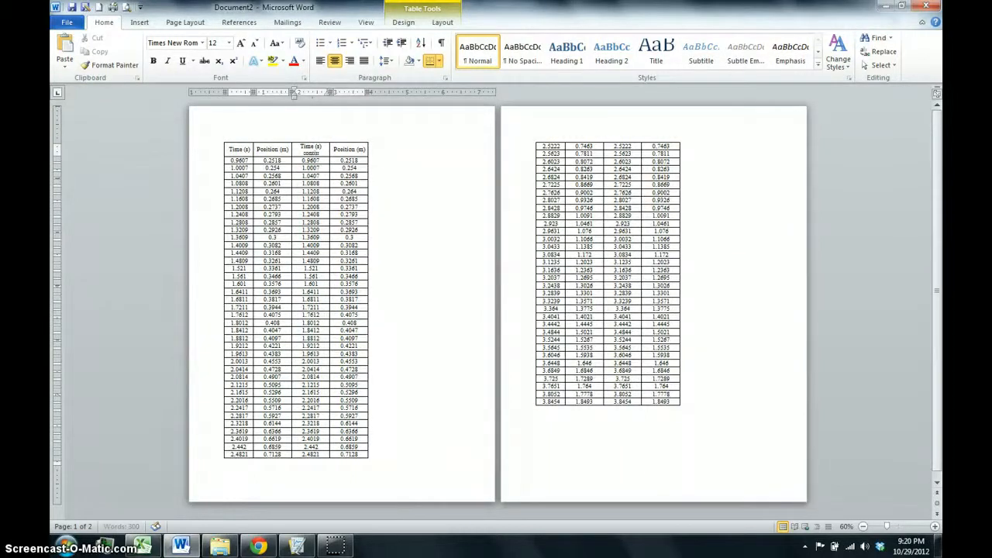
{"action": "type", "text": "continued"}
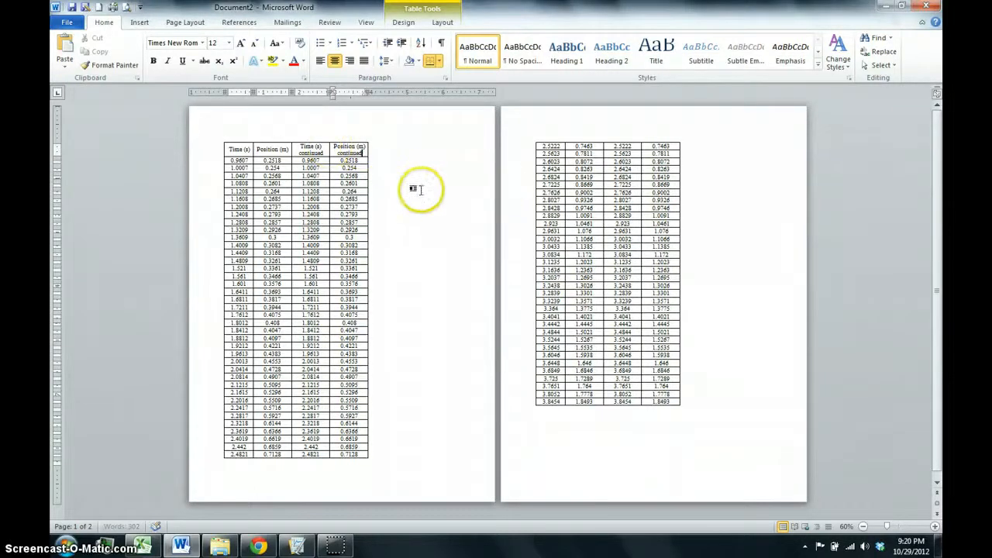
{"action": "type", "text": "d"}
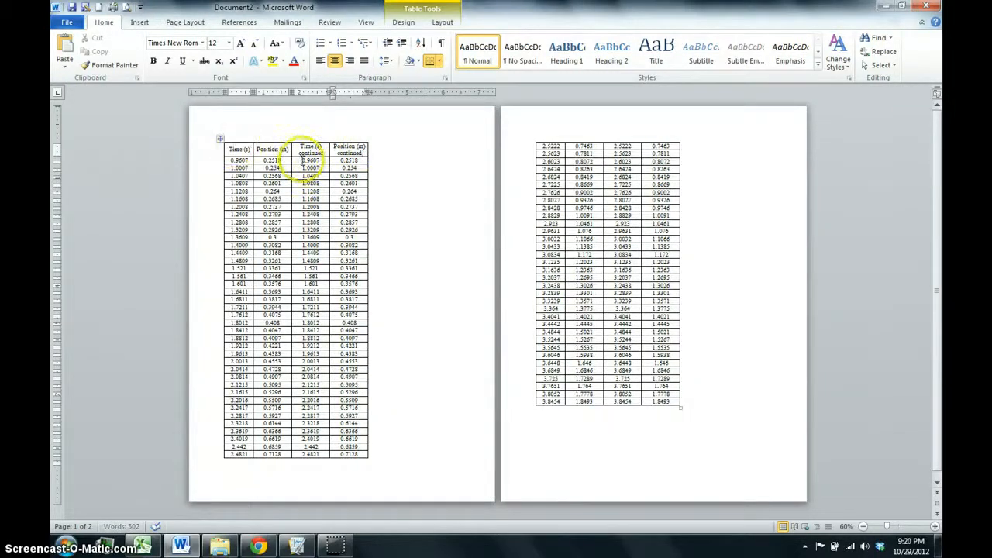
Replace the first-page values under the two "continued" headings with the duplicated values cut from the second page
{"action": "left_click_drag", "start_coordinate": [304, 160], "coordinate": [346, 452]}
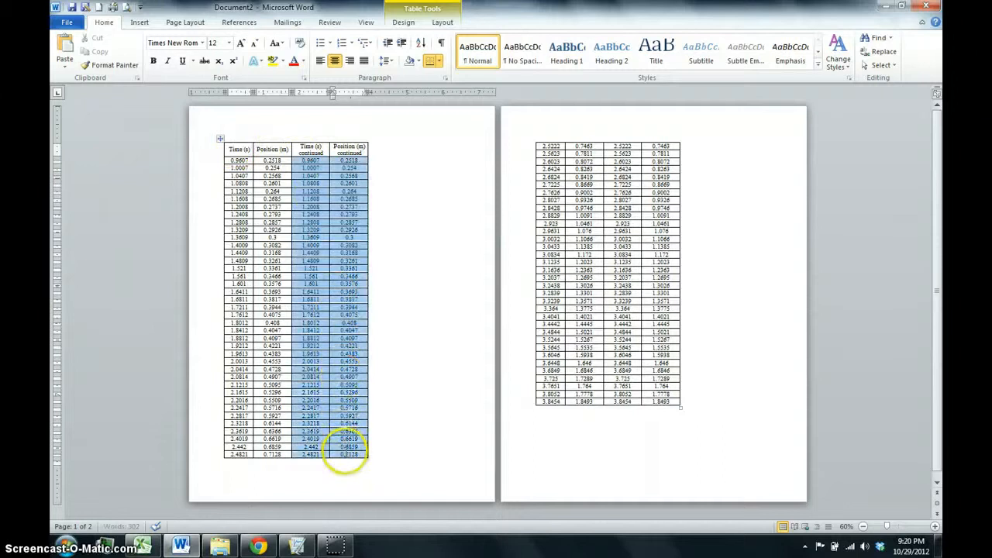
{"action": "key", "text": "Delete"}
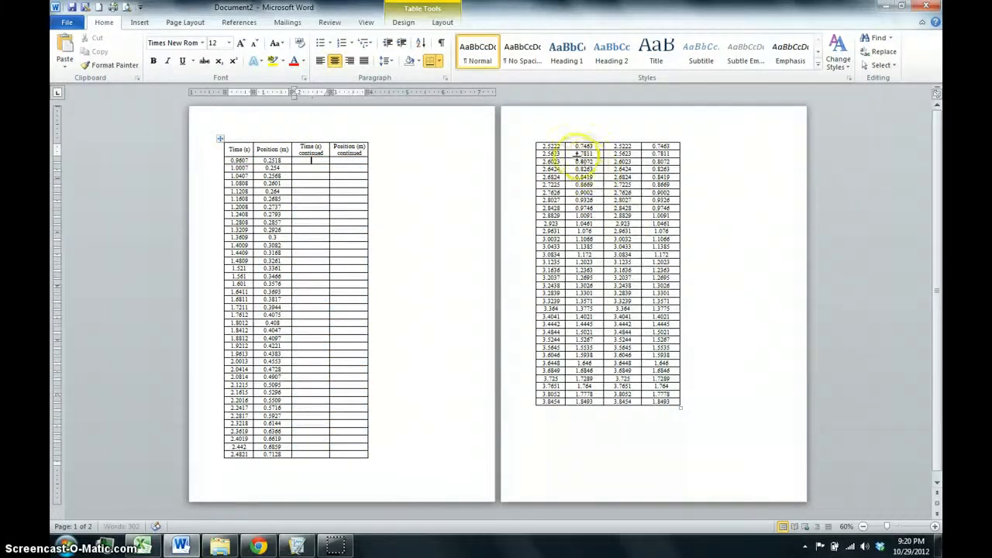
{"action": "left_click_drag", "start_coordinate": [614, 141], "coordinate": [657, 406]}
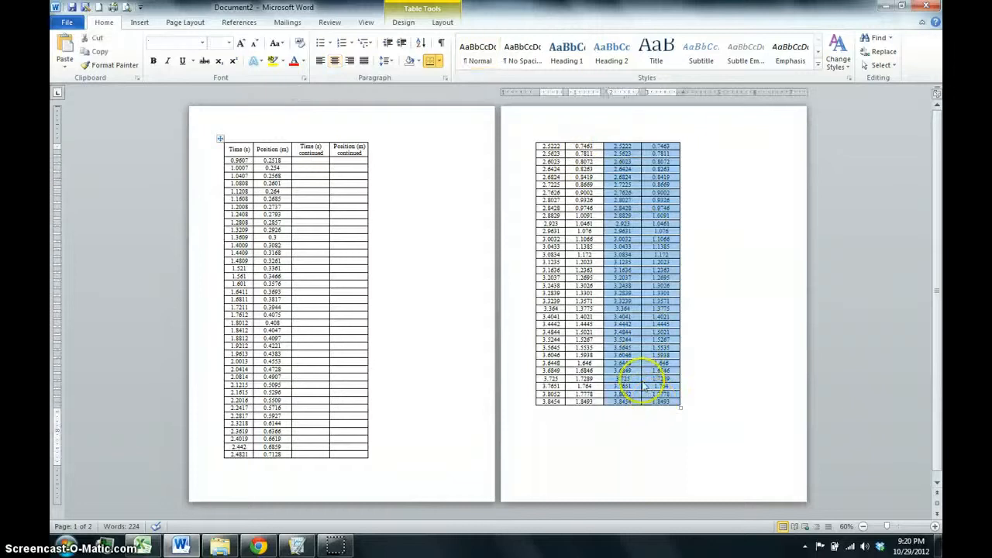
{"action": "key", "text": "ctrl+x"}
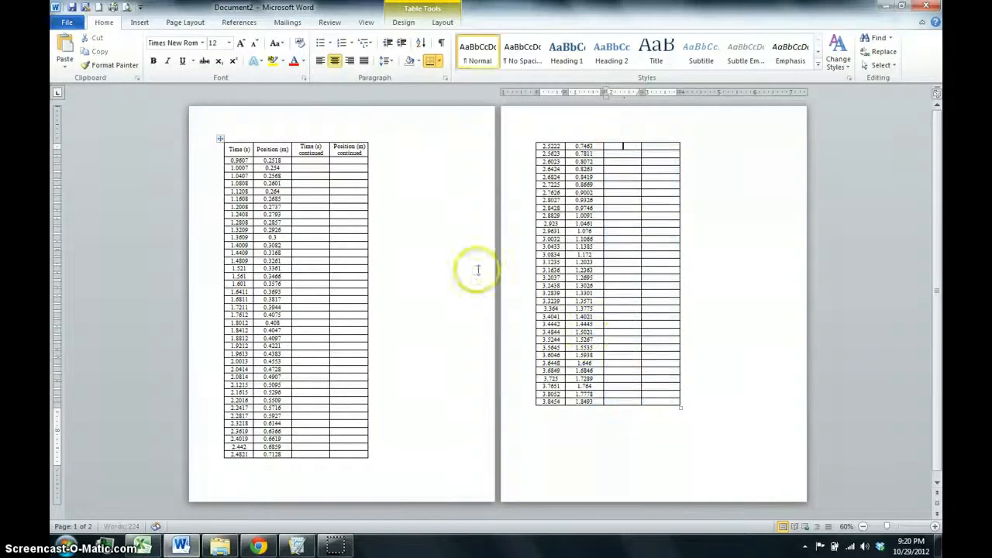
{"action": "left_click", "coordinate": [309, 160]}
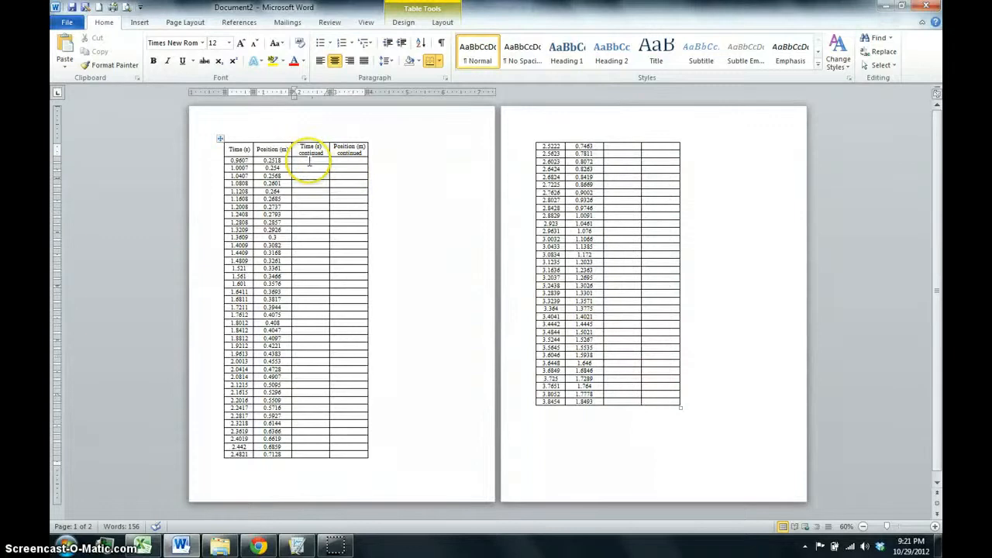
{"action": "key", "text": "ctrl+v"}
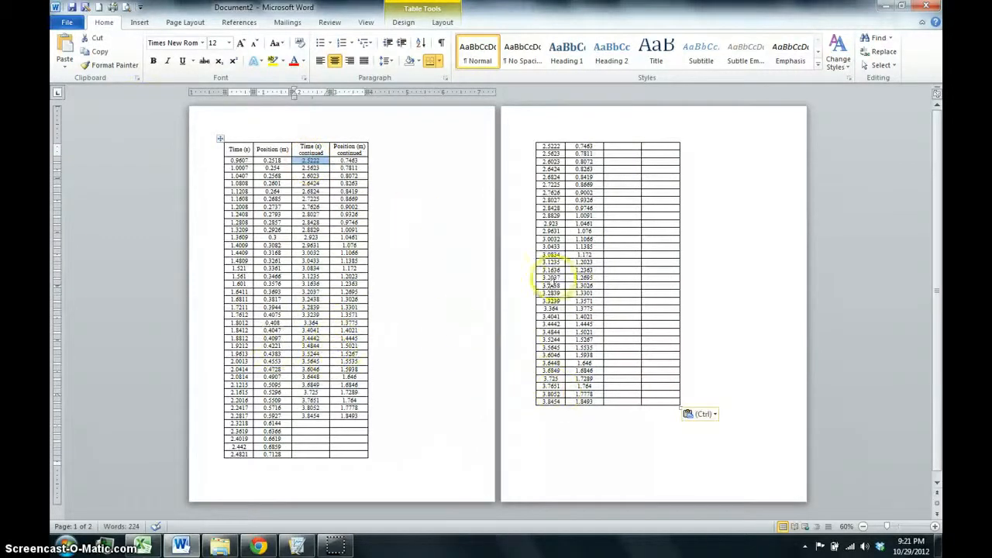
Delete all the table rows on the second page
{"action": "left_click_drag", "start_coordinate": [542, 146], "coordinate": [702, 399]}
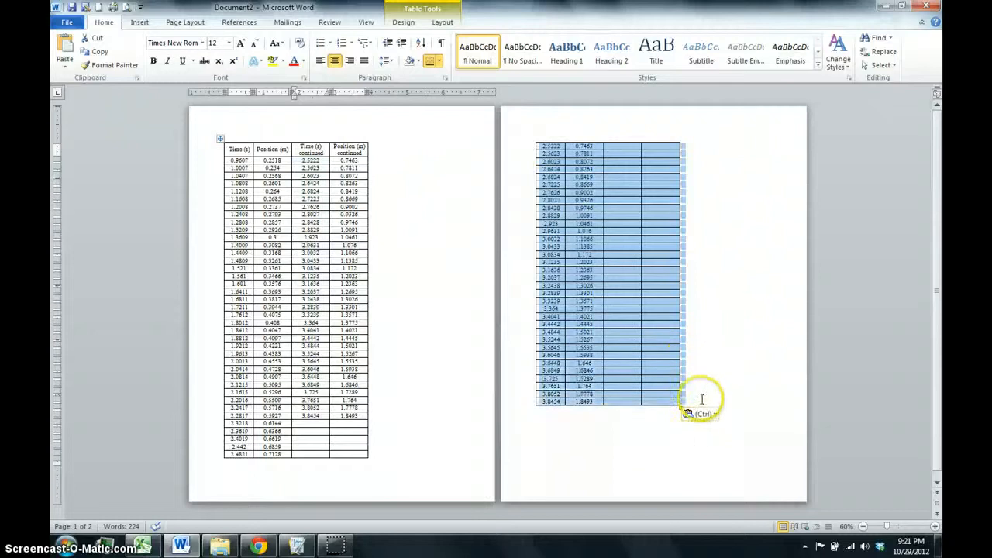
{"action": "right_click", "coordinate": [656, 392]}
{"action": "left_click", "coordinate": [677, 258]}
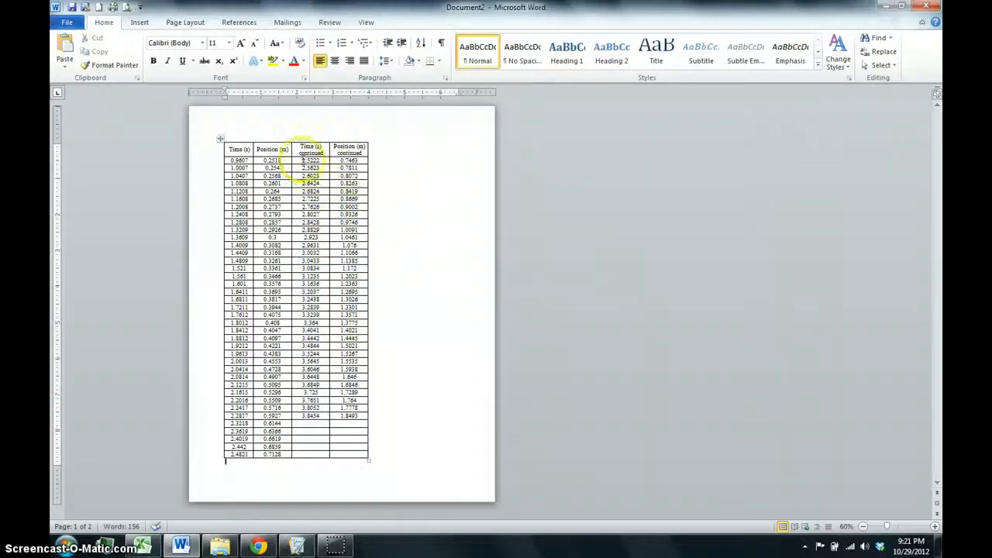
Insert an empty column between the original Position (m) column and the "Time (s) continued" column
{"action": "left_click", "coordinate": [936, 526]}
{"action": "left_click", "coordinate": [936, 528]}
{"action": "left_click", "coordinate": [936, 528]}
{"action": "left_click", "coordinate": [936, 528]}
{"action": "left_click", "coordinate": [936, 528]}
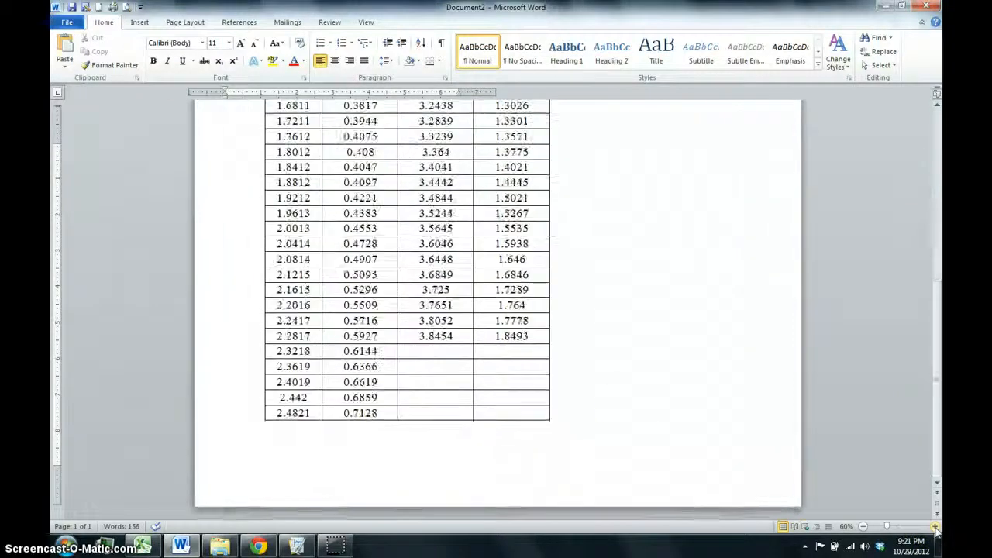
{"action": "middle_click", "coordinate": [628, 318]}
{"action": "middle_click", "coordinate": [354, 180]}
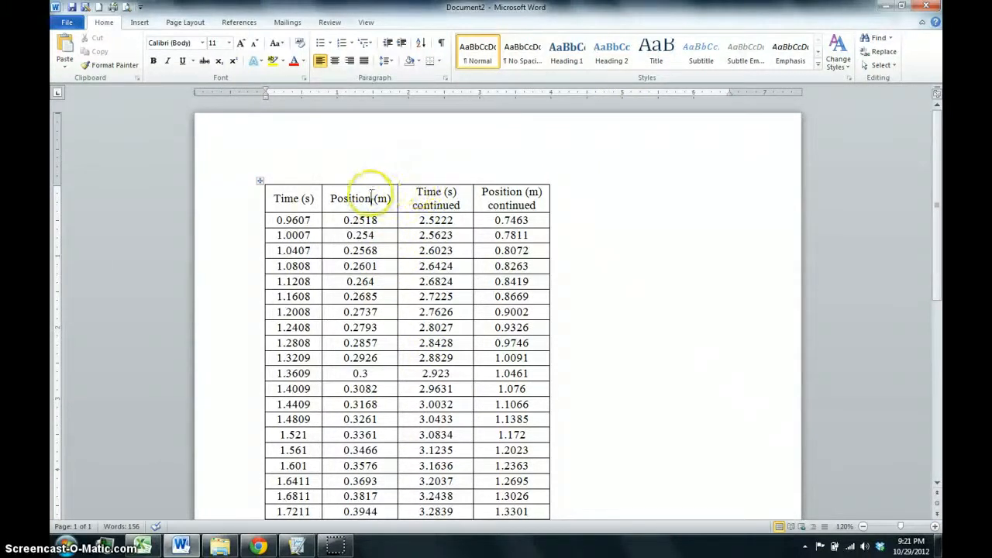
{"action": "left_click", "coordinate": [440, 193]}
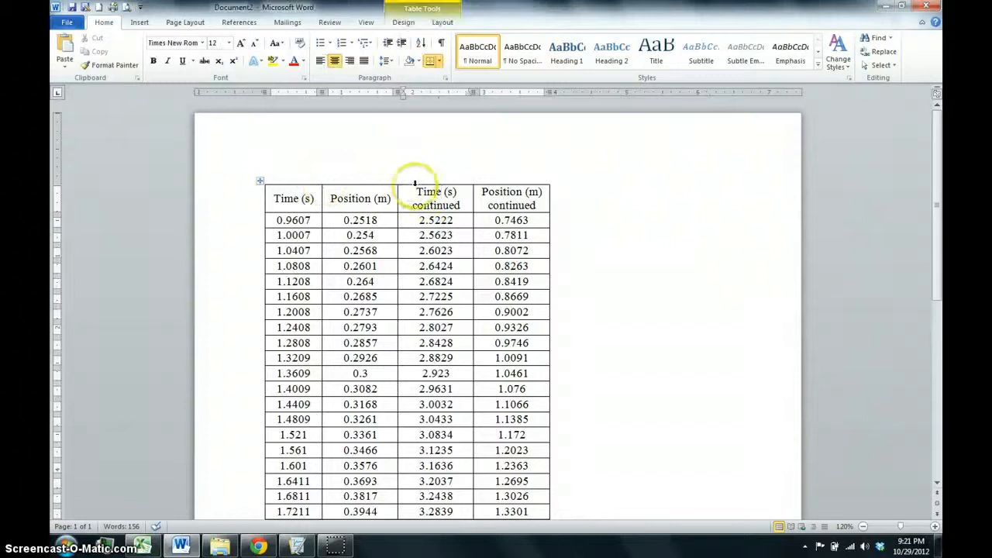
{"action": "left_click", "coordinate": [415, 183]}
{"action": "right_click", "coordinate": [416, 186]}
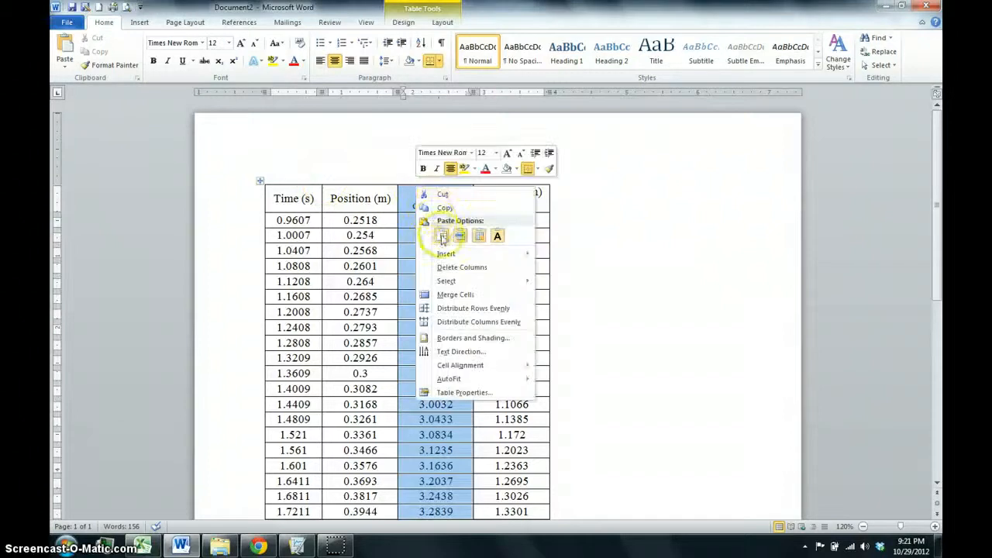
{"action": "mouse_move", "coordinate": [446, 254]}
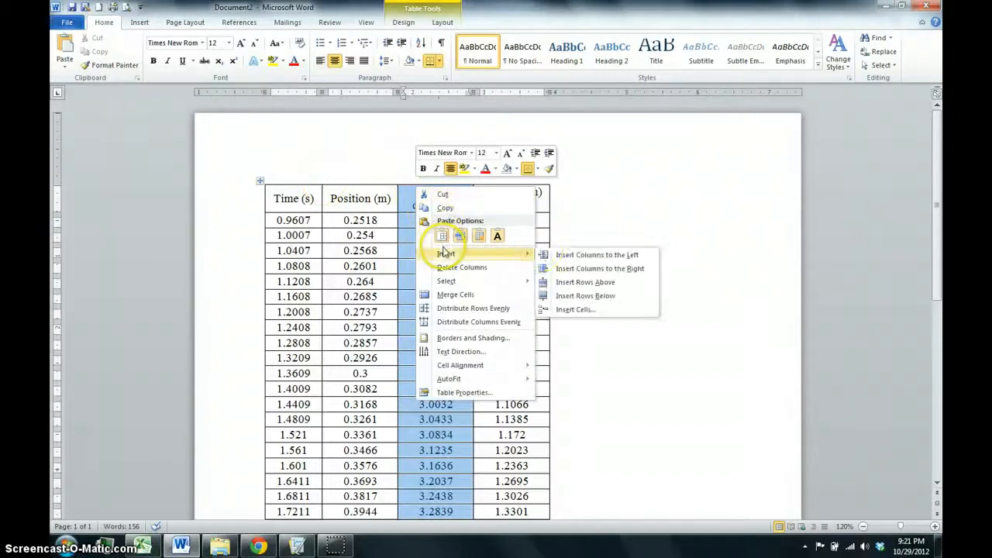
{"action": "left_click", "coordinate": [597, 261]}
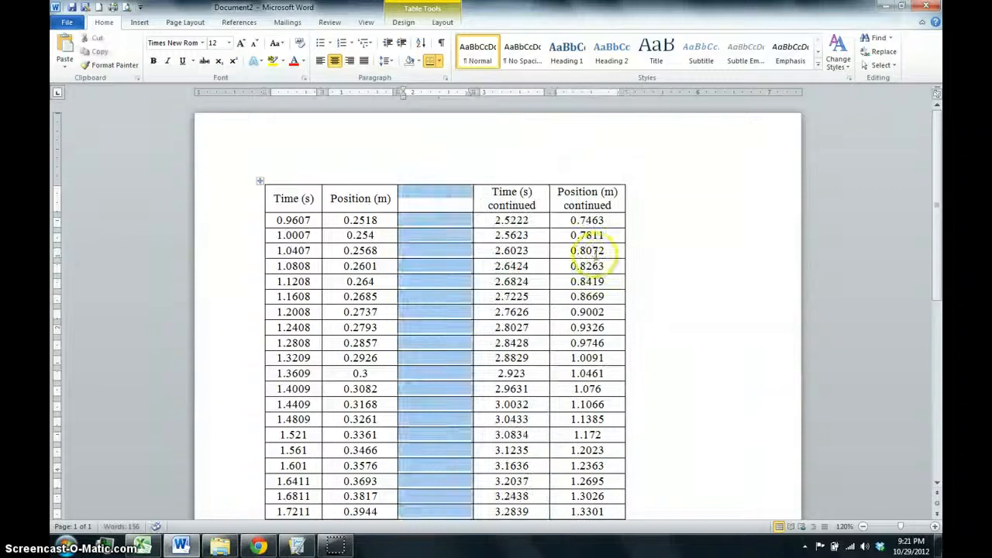
{"action": "left_click", "coordinate": [592, 251]}
{"action": "mouse_move", "coordinate": [938, 169]}
{"action": "left_mouse_down"}
{"action": "mouse_move", "coordinate": [946, 294]}
{"action": "mouse_move", "coordinate": [944, 159]}
{"action": "left_mouse_up"}
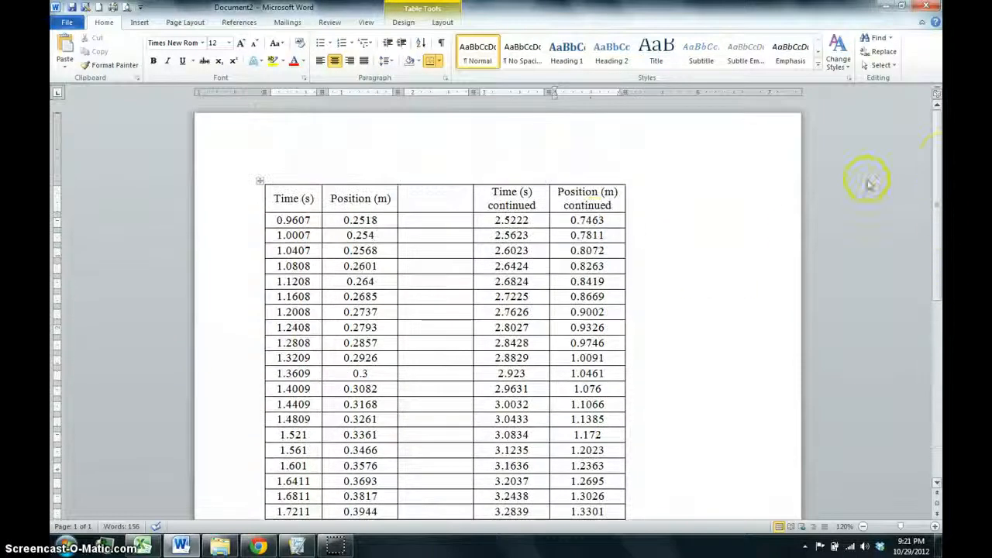
Remove the top, bottom and inner horizontal borders of the empty middle column, keeping its side borders
{"action": "left_click", "coordinate": [440, 180]}
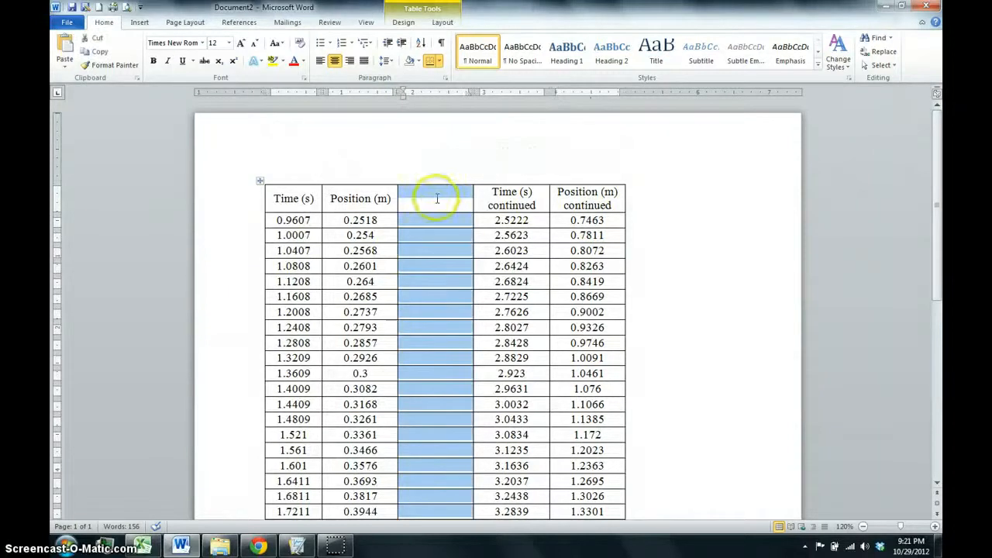
{"action": "right_click", "coordinate": [438, 199]}
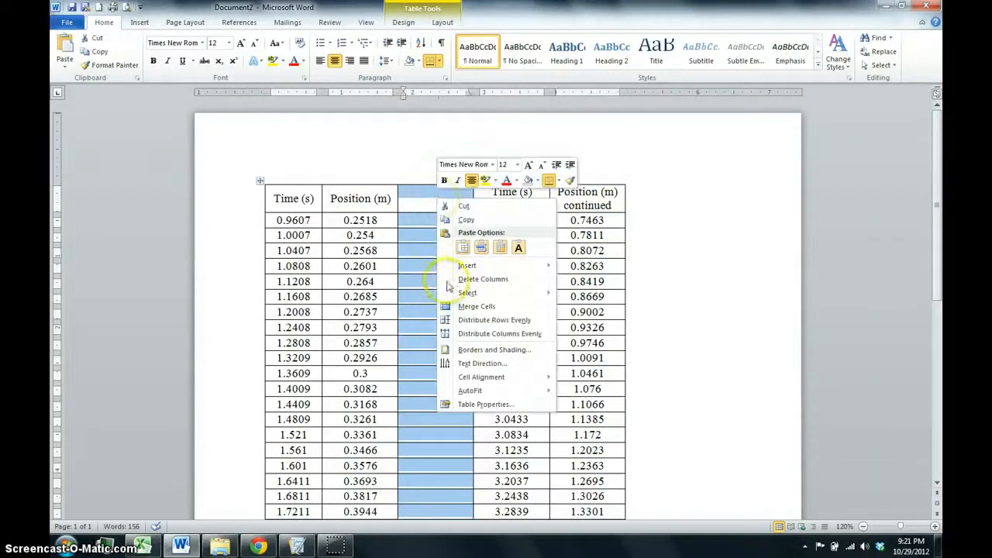
{"action": "left_click", "coordinate": [481, 350]}
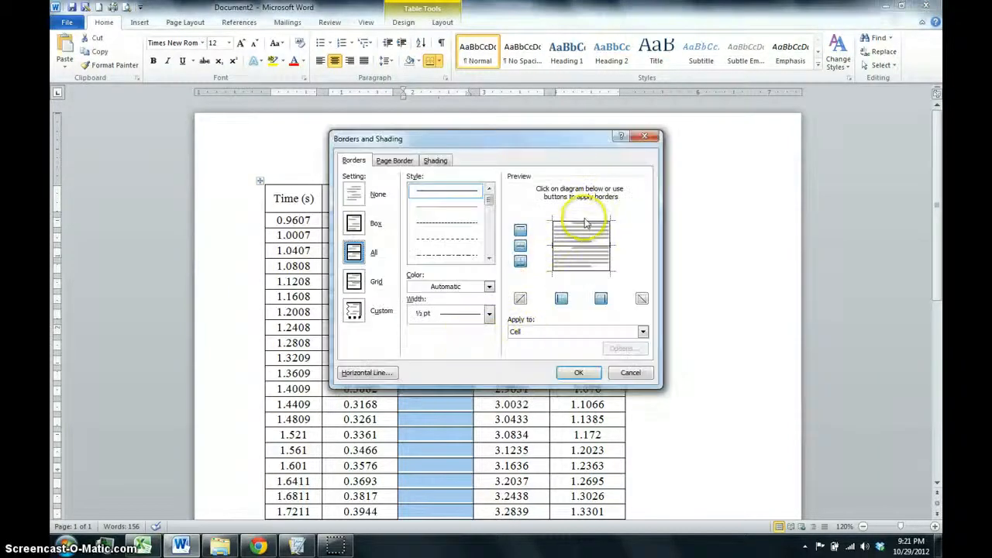
{"action": "left_click", "coordinate": [586, 225]}
{"action": "left_click", "coordinate": [580, 272]}
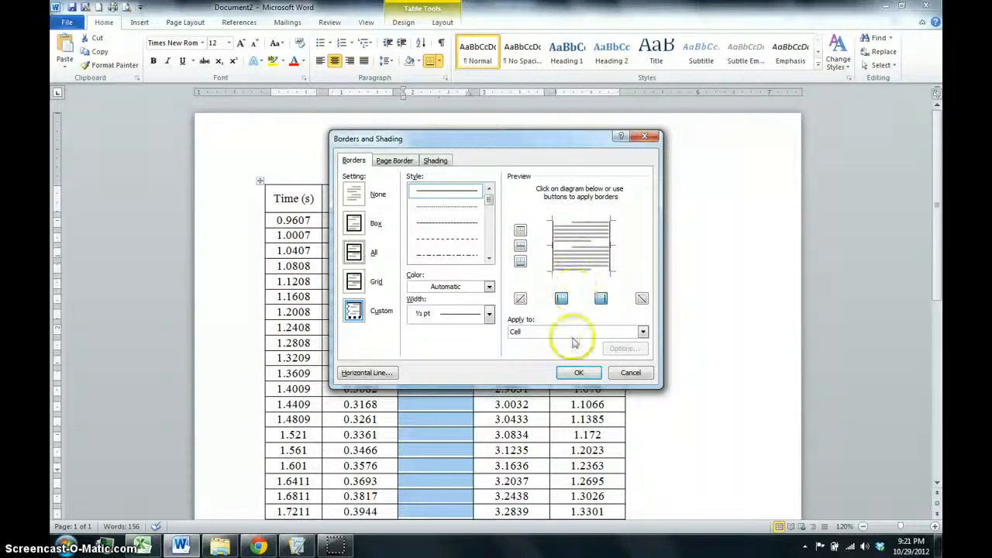
{"action": "left_click", "coordinate": [578, 372]}
{"action": "left_click", "coordinate": [599, 235]}
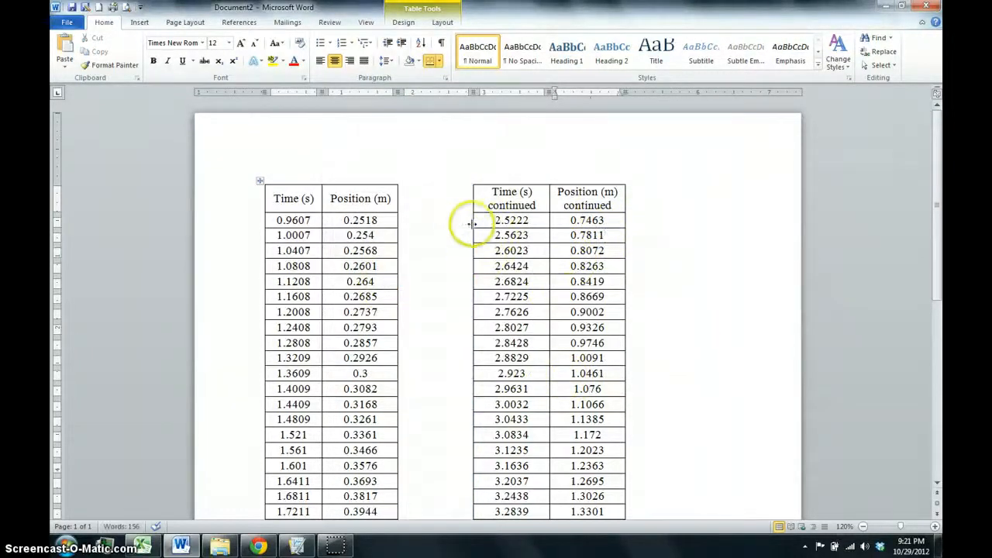
Narrow the empty spacer column and fit the widths of the two "continued" columns to their headings
{"action": "left_click_drag", "start_coordinate": [464, 224], "coordinate": [439, 221]}
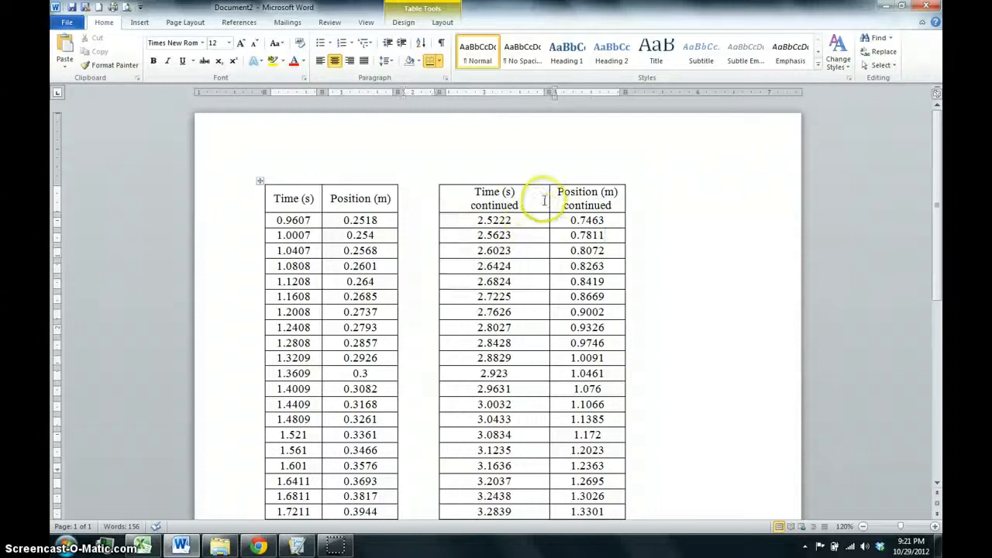
{"action": "double_click", "coordinate": [548, 197]}
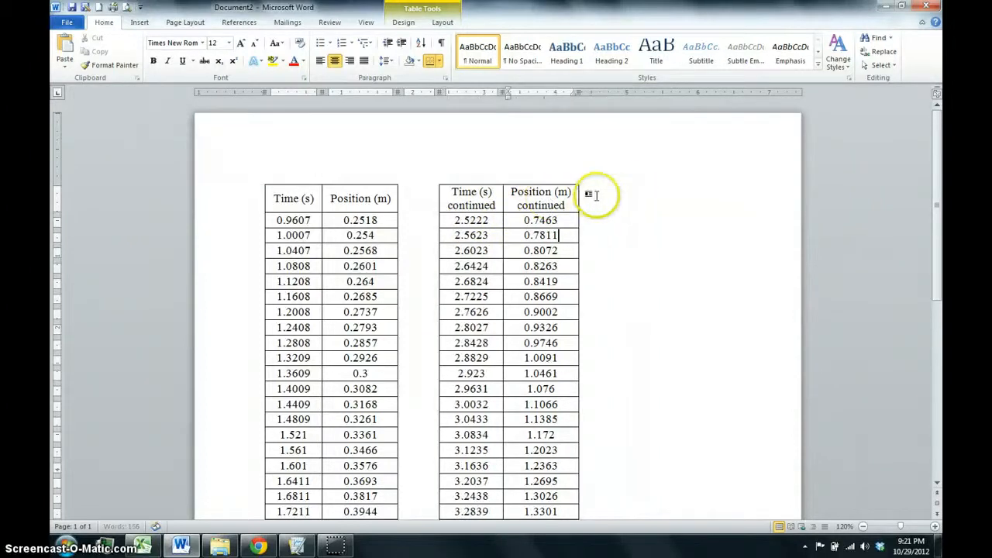
{"action": "left_click_drag", "start_coordinate": [600, 195], "coordinate": [578, 198]}
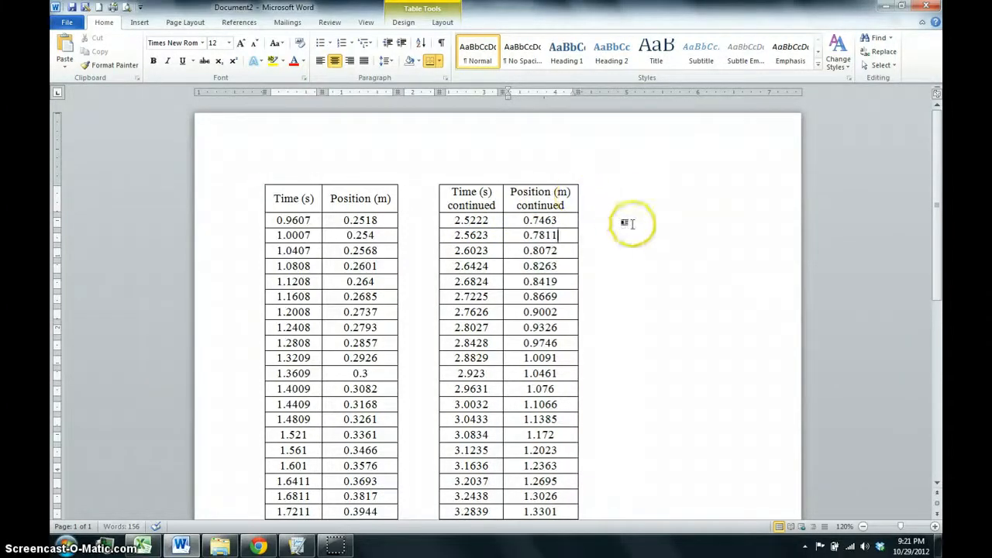
{"action": "left_click_drag", "start_coordinate": [940, 180], "coordinate": [939, 152]}
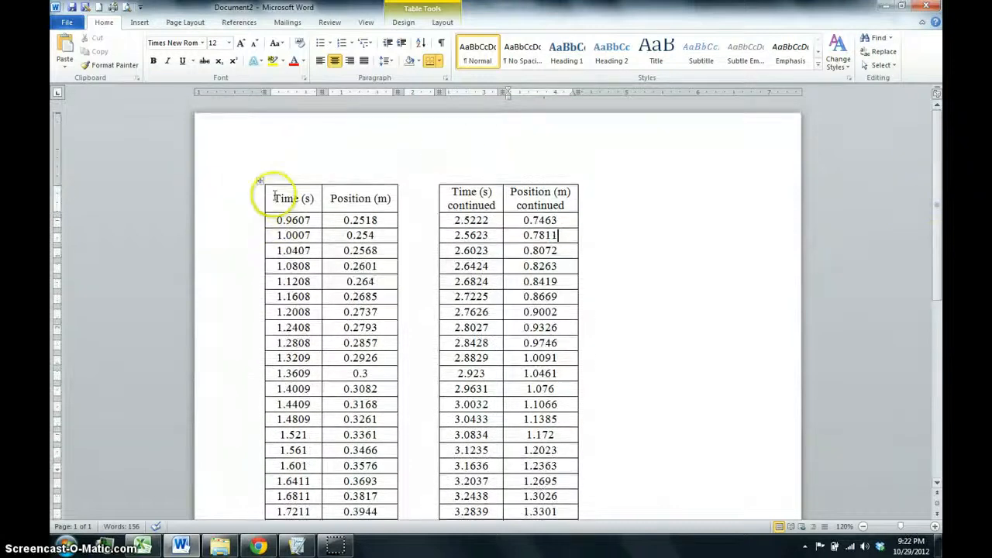
Make all the column headings in the table's first row bold
{"action": "left_click_drag", "start_coordinate": [270, 194], "coordinate": [540, 201]}
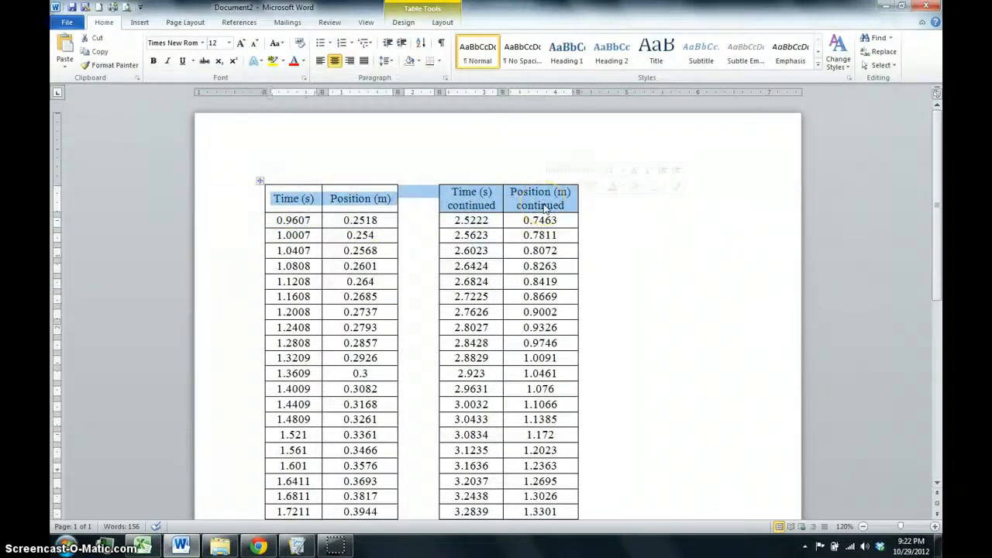
{"action": "key", "text": "ctrl+b"}
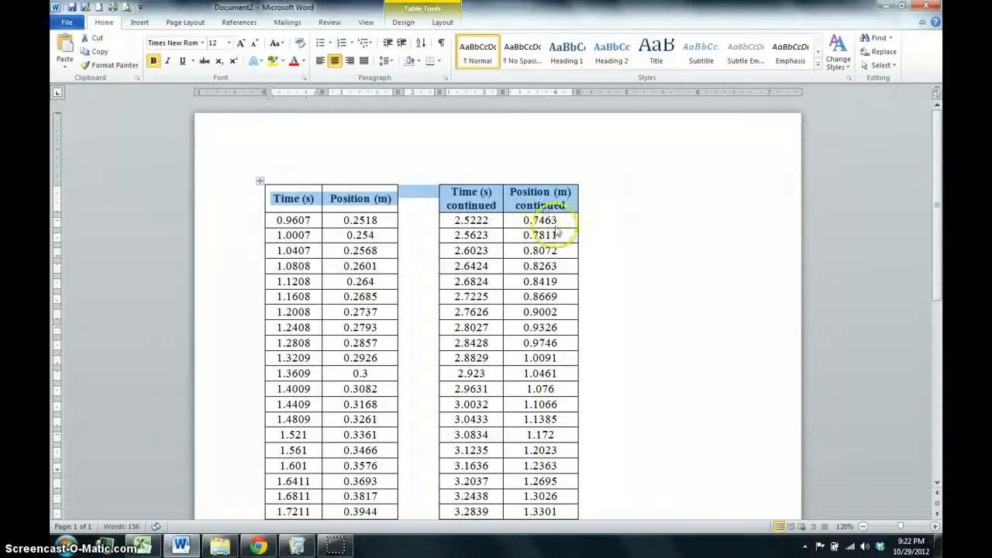
{"action": "left_click", "coordinate": [557, 224]}
Remove all borders from the empty cells below the last values in the two "continued" columns
{"action": "left_click_drag", "start_coordinate": [940, 128], "coordinate": [935, 288]}
{"action": "left_click_drag", "start_coordinate": [487, 357], "coordinate": [541, 431]}
{"action": "right_click", "coordinate": [540, 431]}
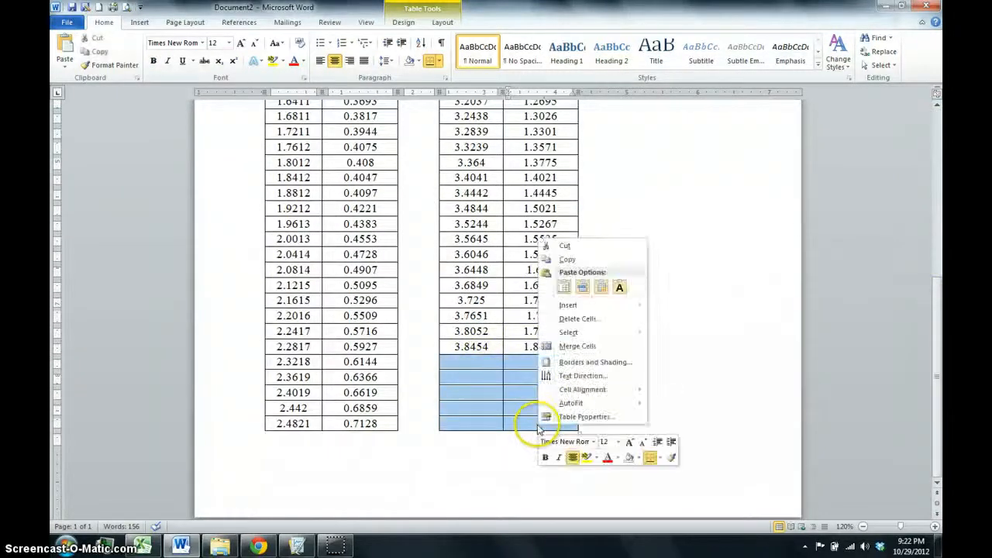
{"action": "left_click", "coordinate": [577, 363]}
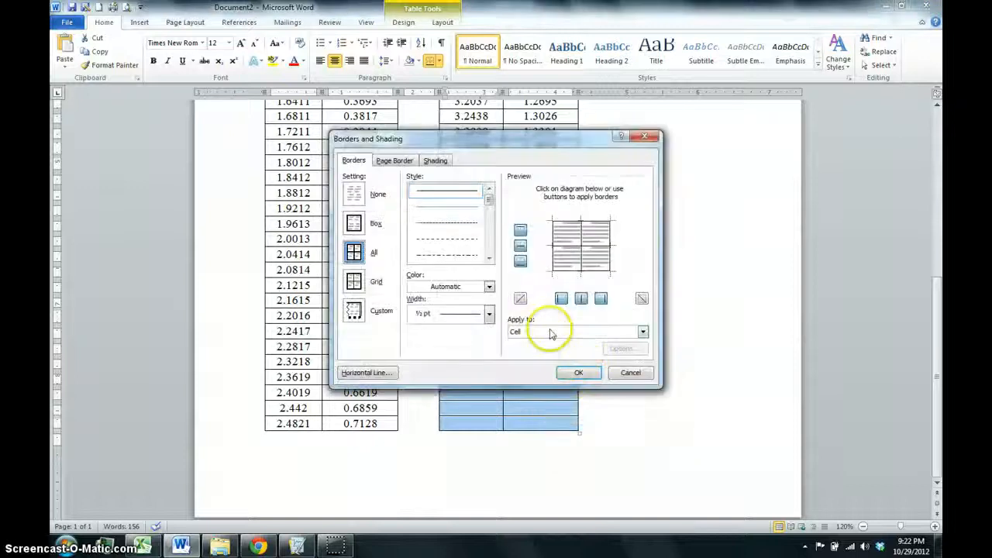
{"action": "left_click", "coordinate": [354, 193]}
{"action": "left_click", "coordinate": [574, 372]}
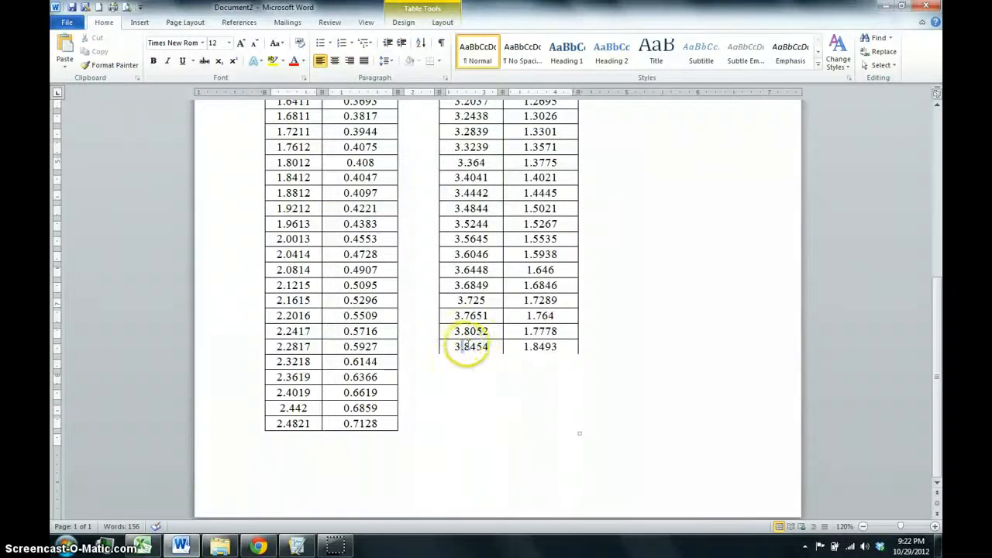
Add a bottom border to the last filled row's two cells in the "continued" columns
{"action": "left_click_drag", "start_coordinate": [464, 347], "coordinate": [543, 346]}
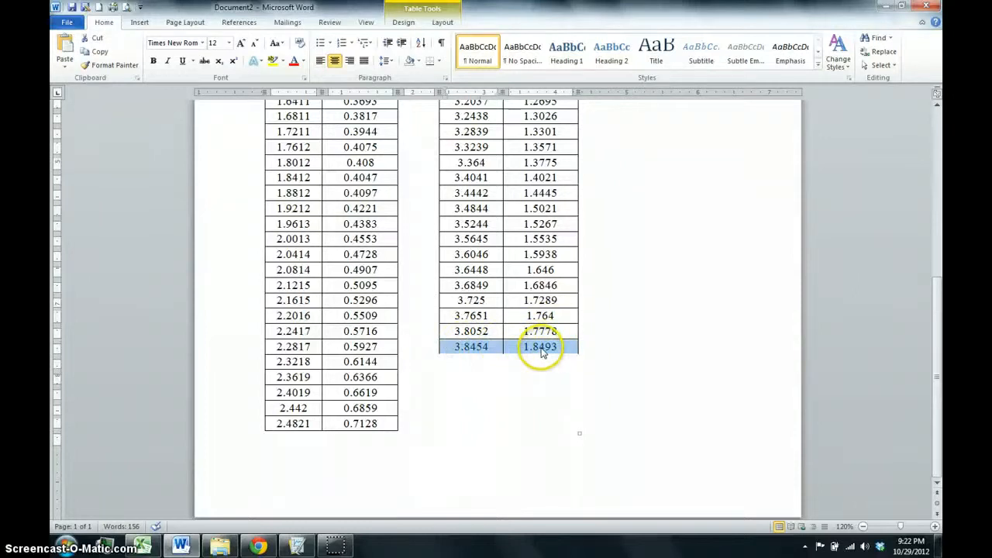
{"action": "right_click", "coordinate": [542, 353]}
{"action": "left_click", "coordinate": [590, 284]}
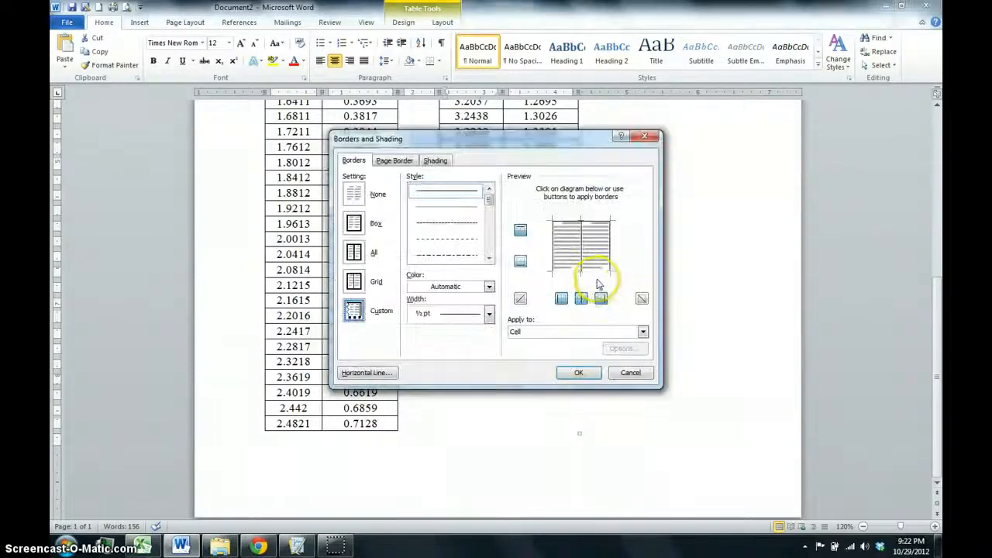
{"action": "left_click", "coordinate": [579, 372]}
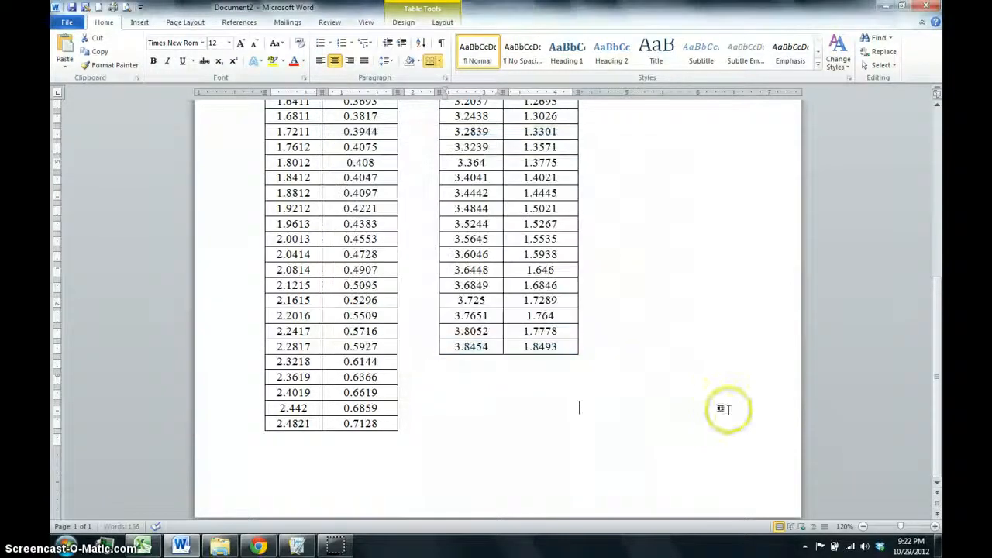
Zoom out to 70% and review the layout of the whole table on the page
{"action": "left_click", "coordinate": [864, 526]}
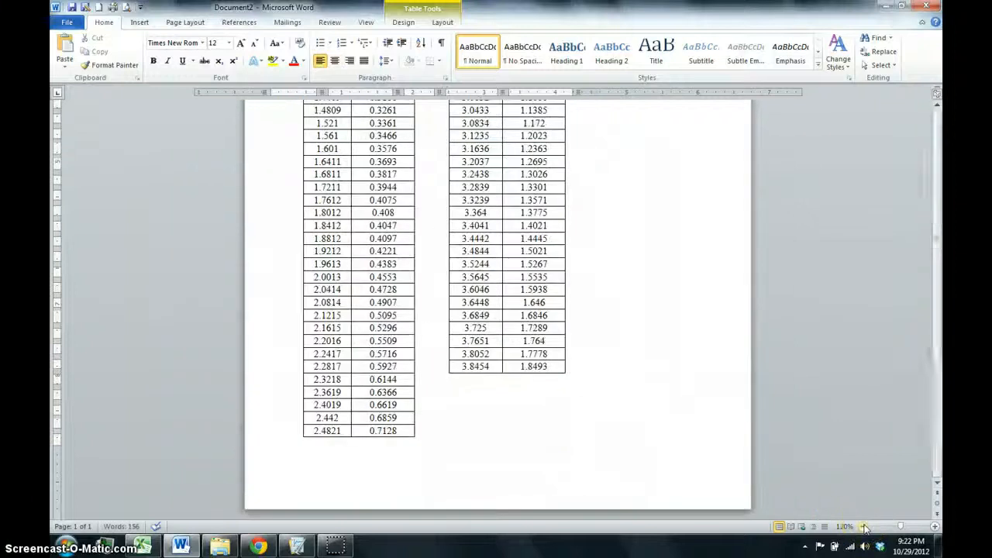
{"action": "left_click", "coordinate": [864, 527]}
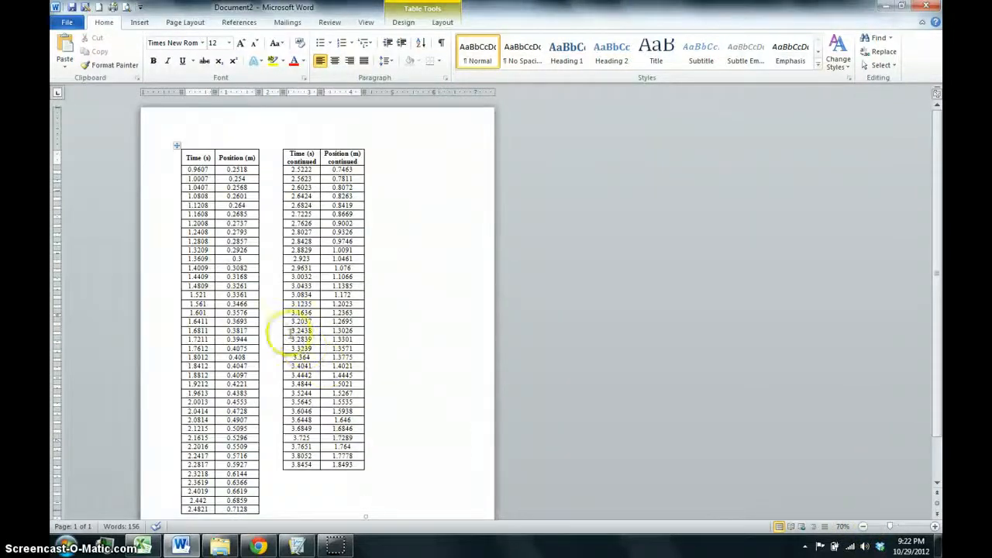
{"action": "scroll", "coordinate": [394, 186], "scroll_direction": "down", "scroll_amount": 2}
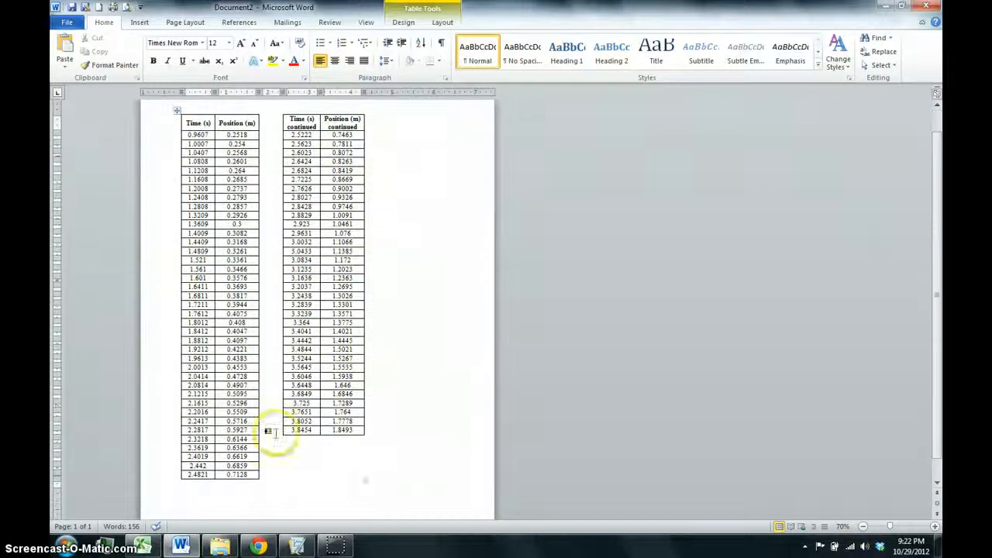